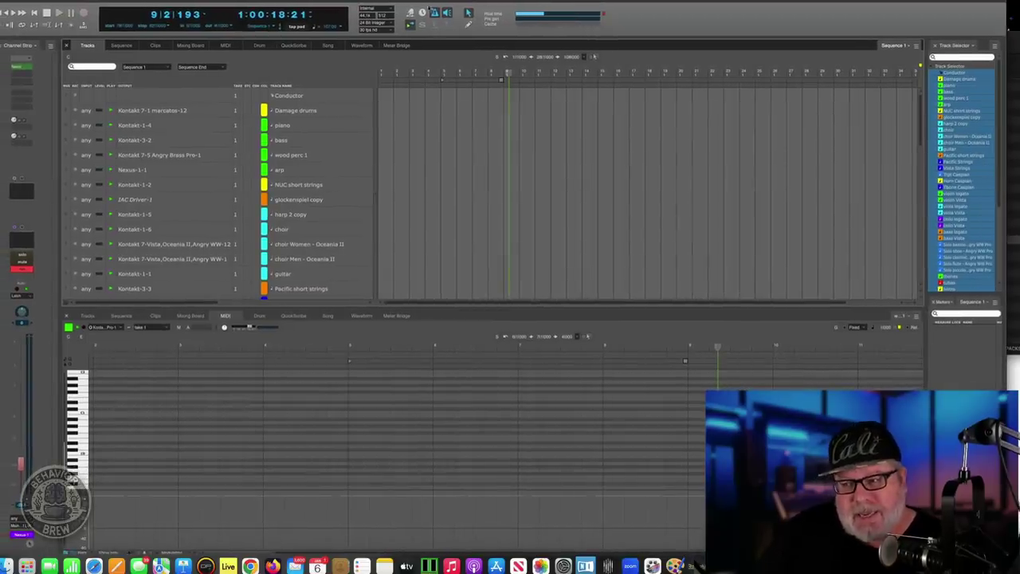
- Record a piano performance on the piano track, starting from measure 1
click(460, 139)
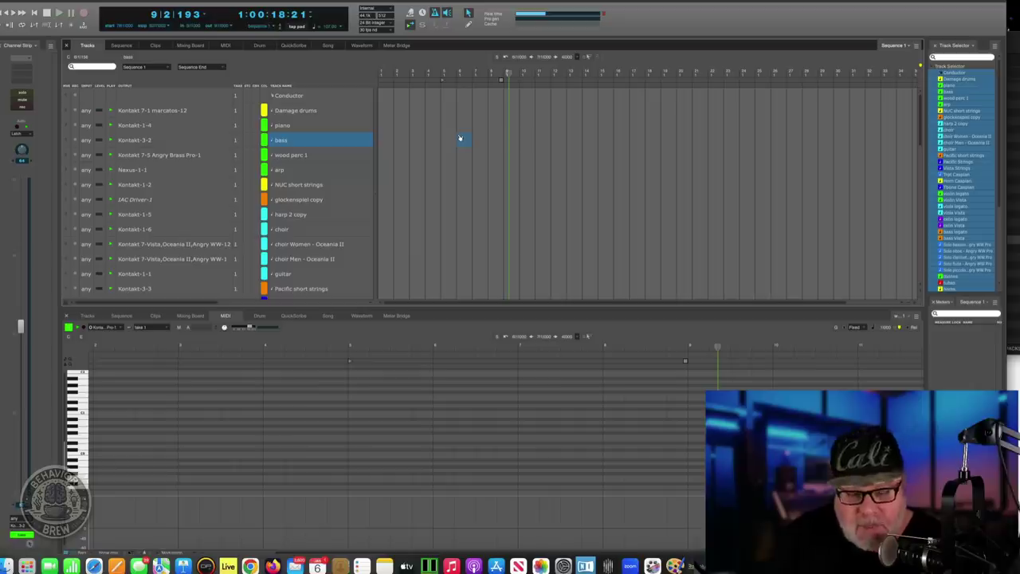
click(460, 139)
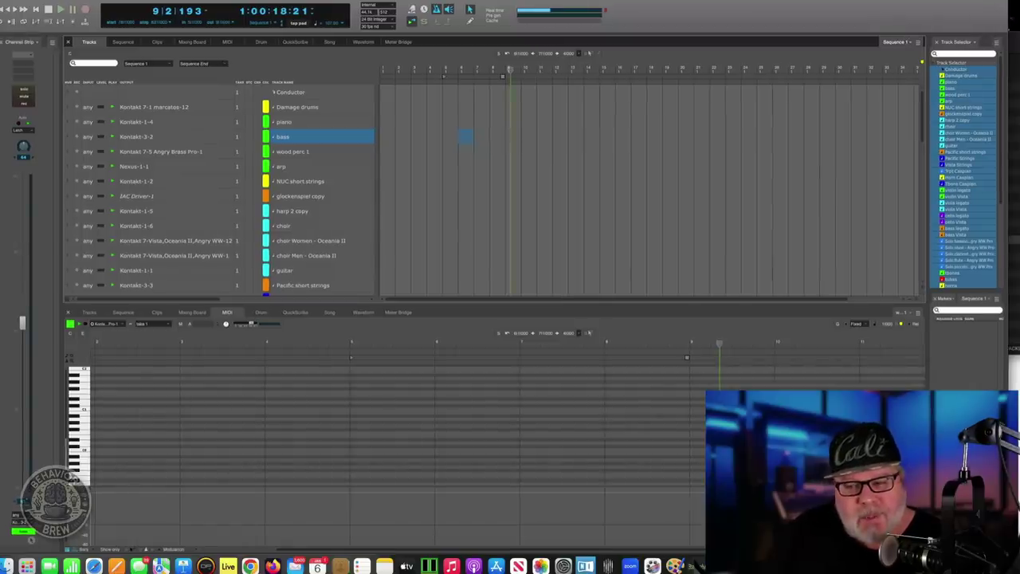
scroll(967, 175, down, 1)
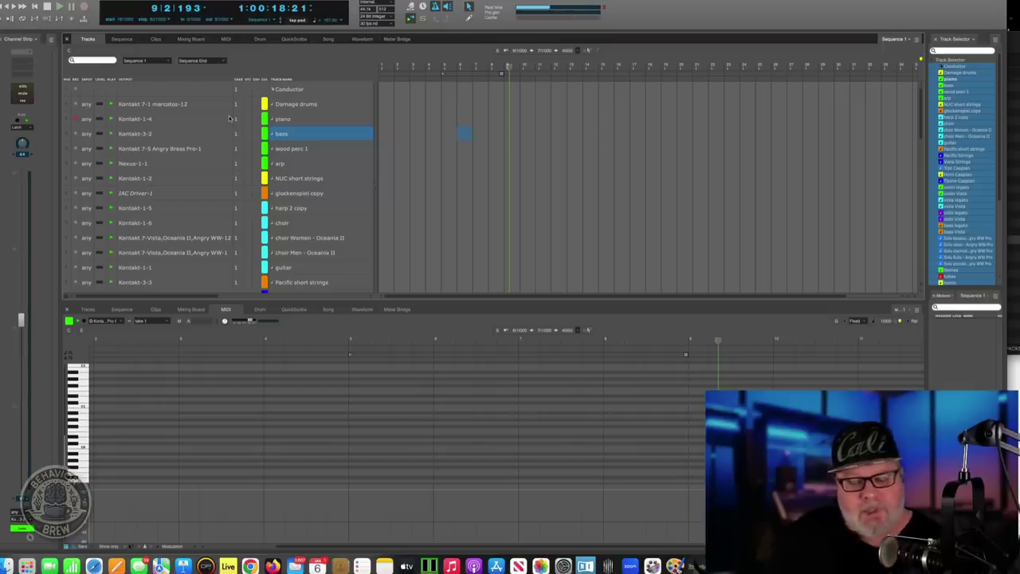
key(Return)
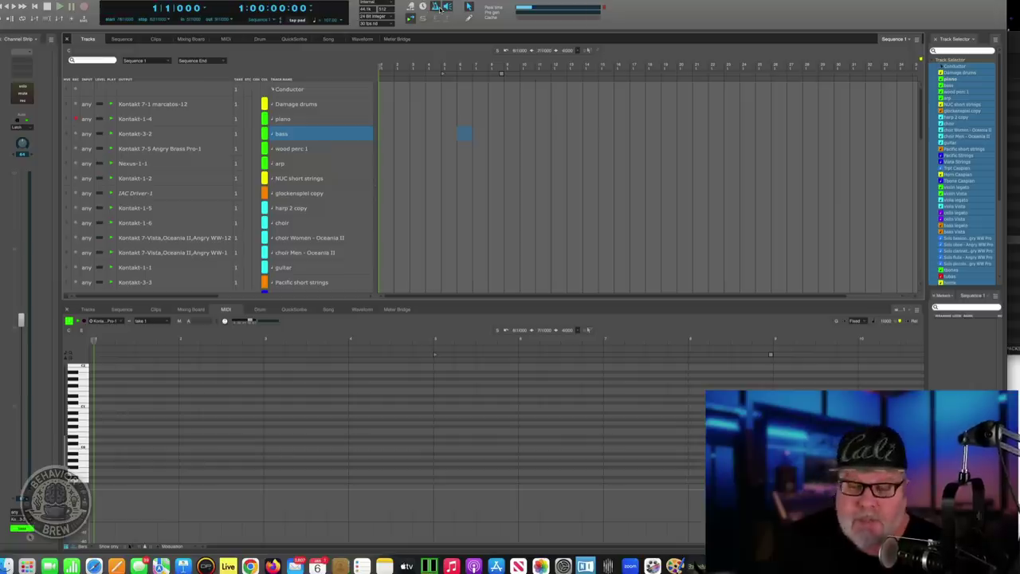
key(3)
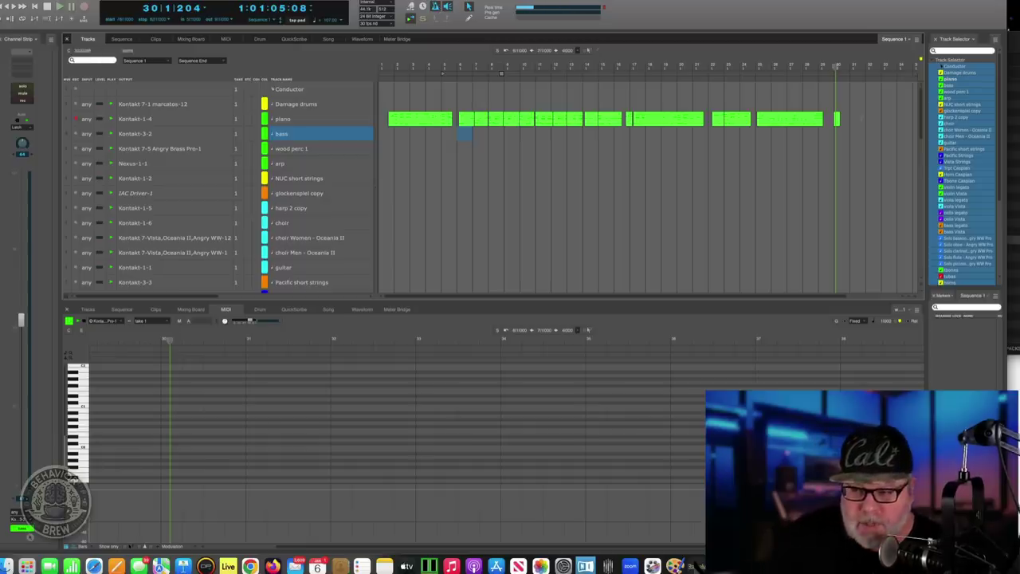
- Quantize everything recorded on the piano track to an eighth-note grid
click(361, 120)
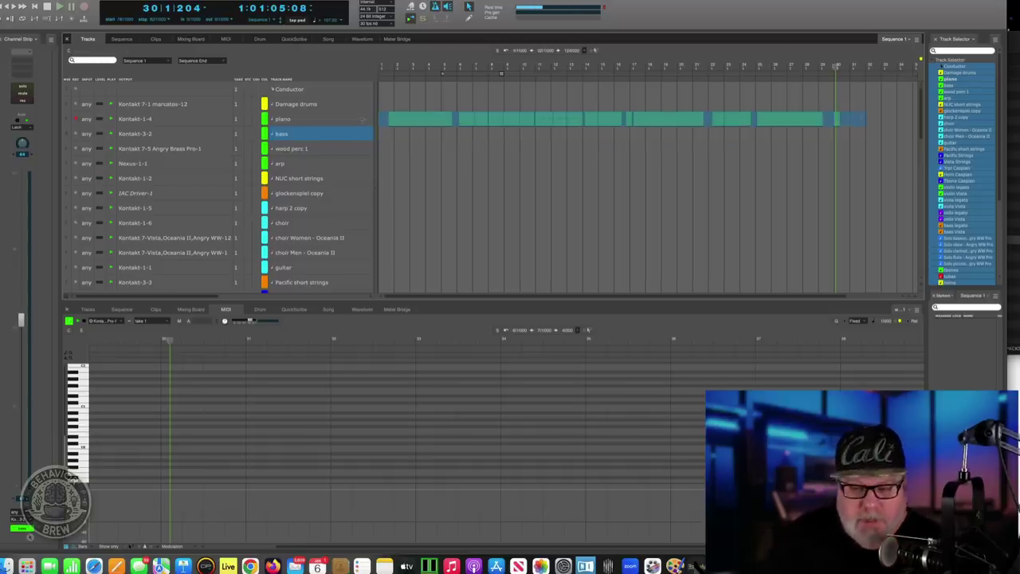
key(alt+0)
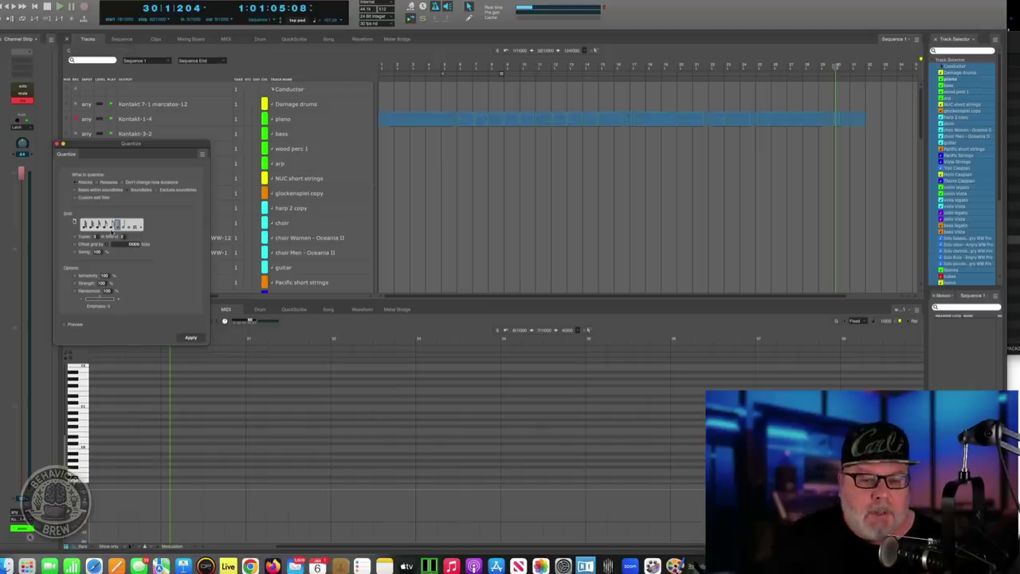
click(111, 225)
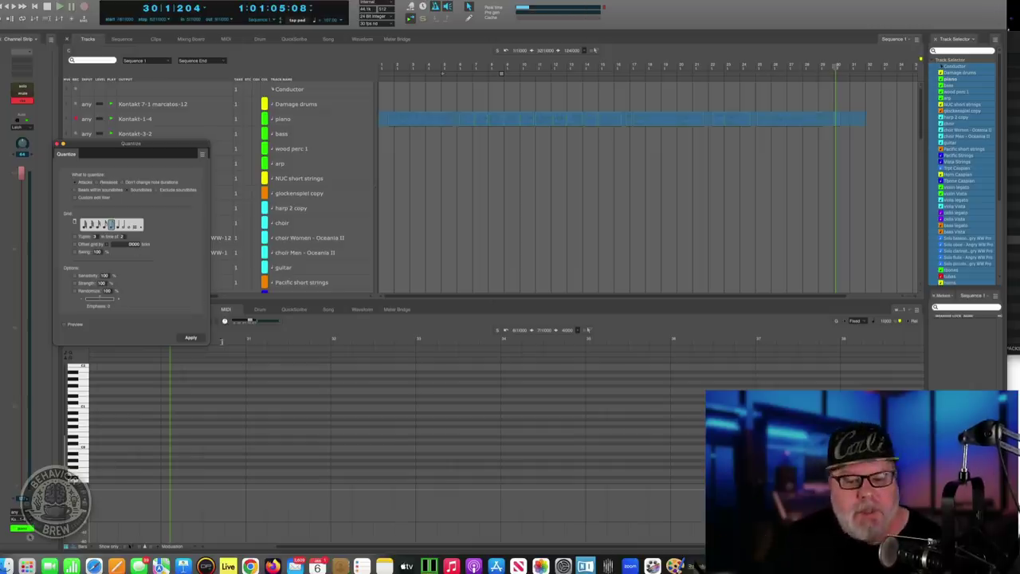
click(191, 338)
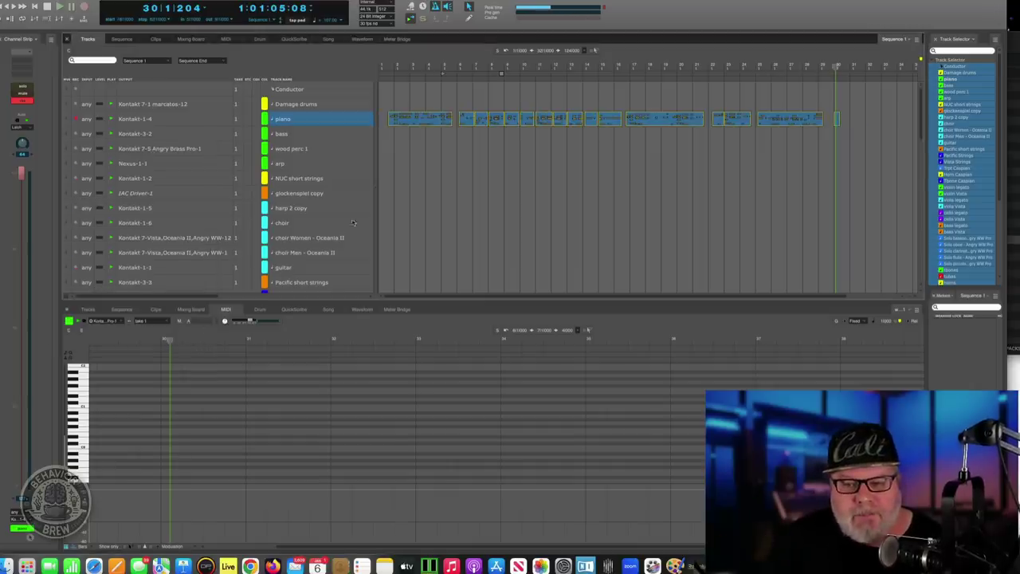
- Show the piano part from measure 1 in an enlarged MIDI editor pane with taller notes, and select all its contents
click(410, 123)
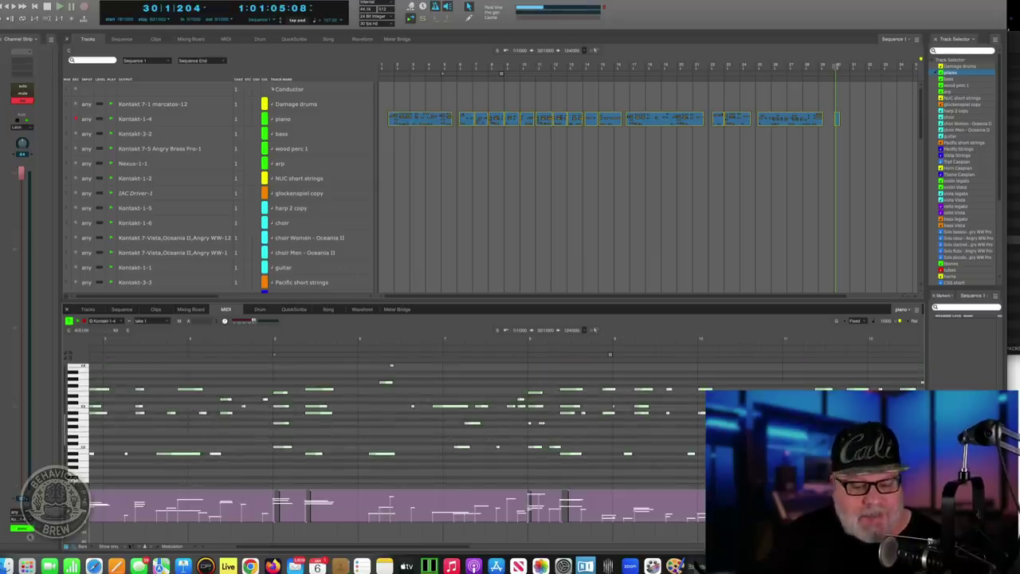
drag(251, 550, 153, 550)
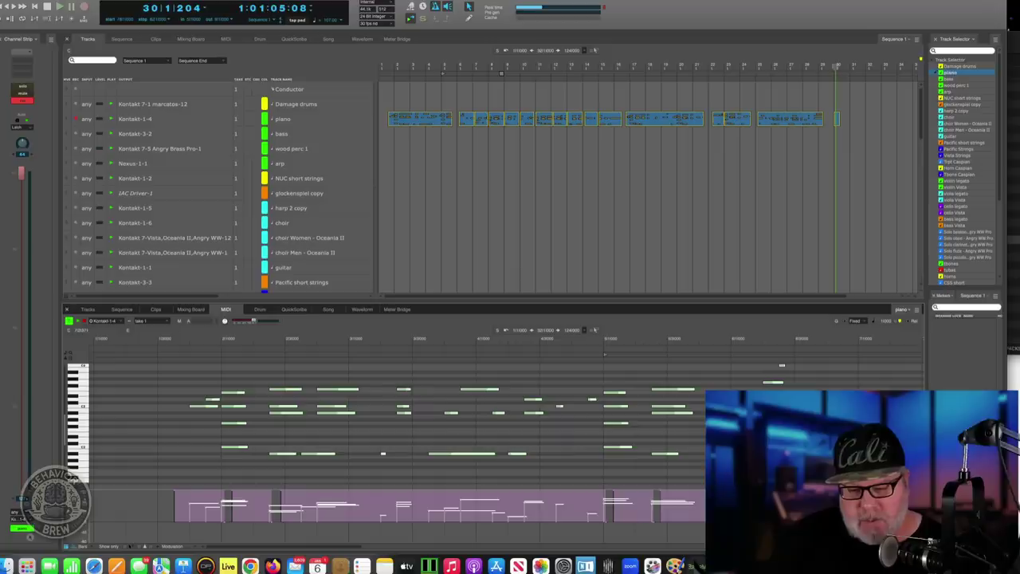
scroll(507, 439, right, 1)
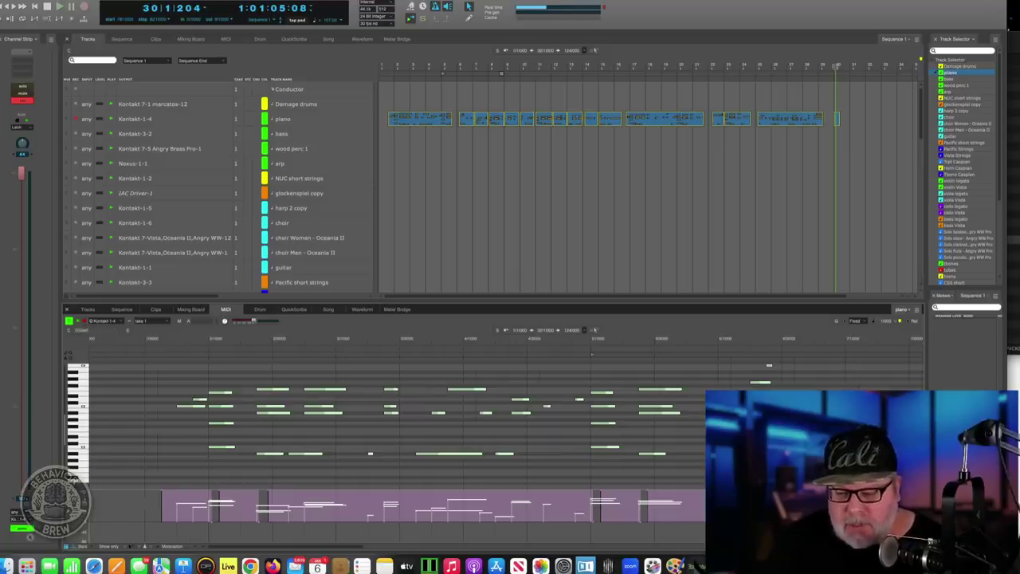
scroll(507, 440, right, 2)
drag(493, 303, 493, 223)
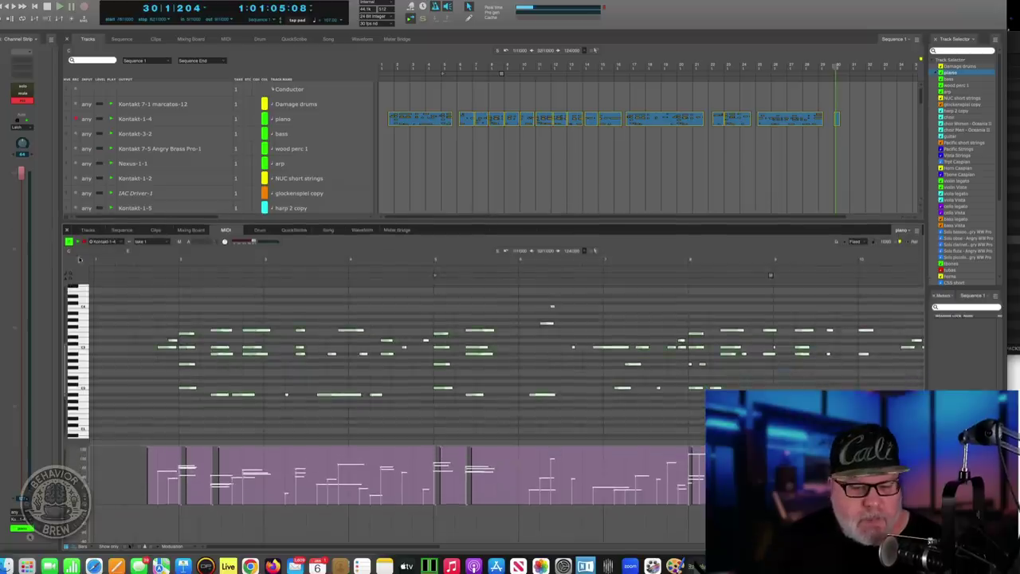
scroll(71, 275, up, 5)
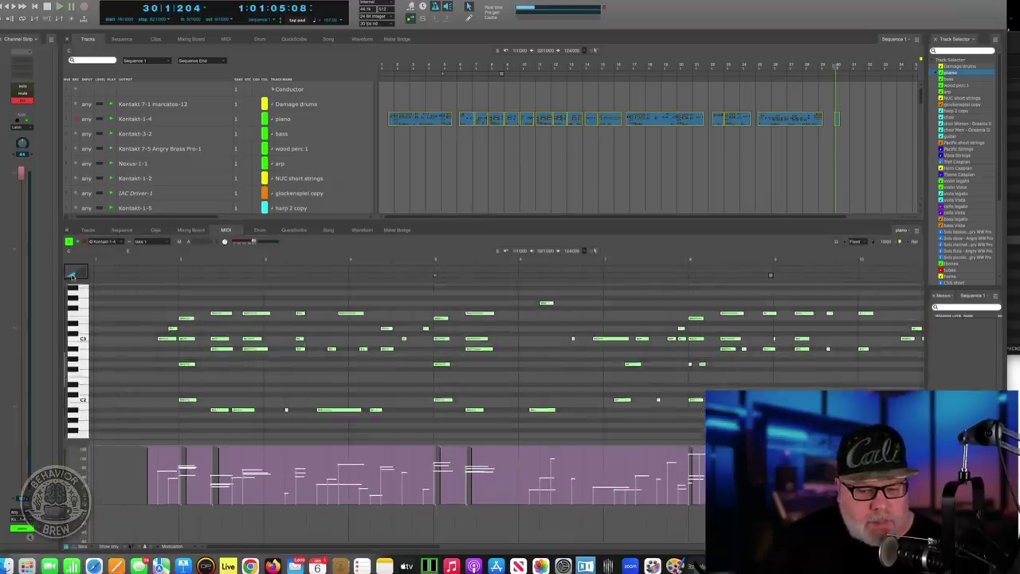
scroll(72, 275, up, 3)
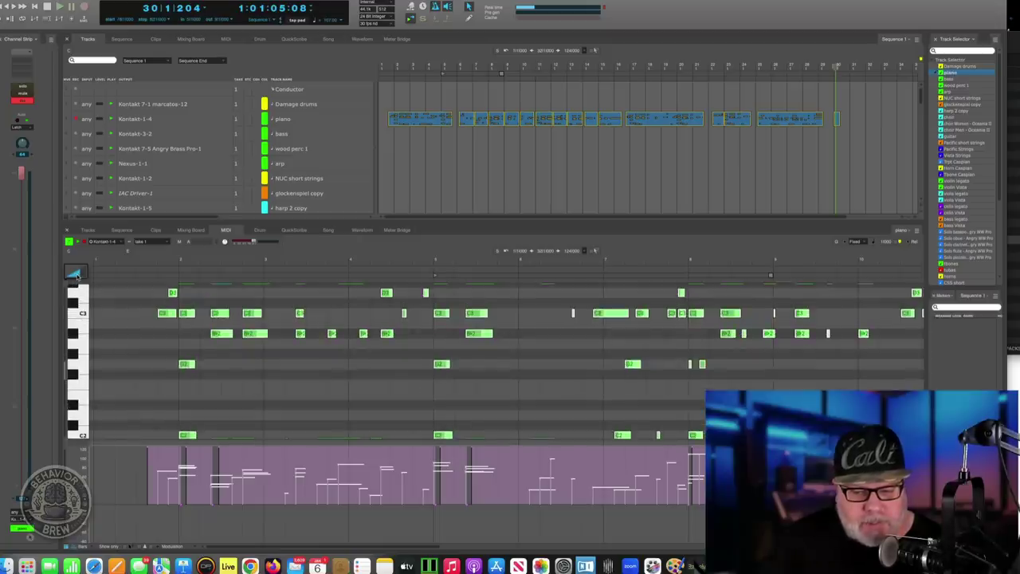
scroll(73, 274, down, 2)
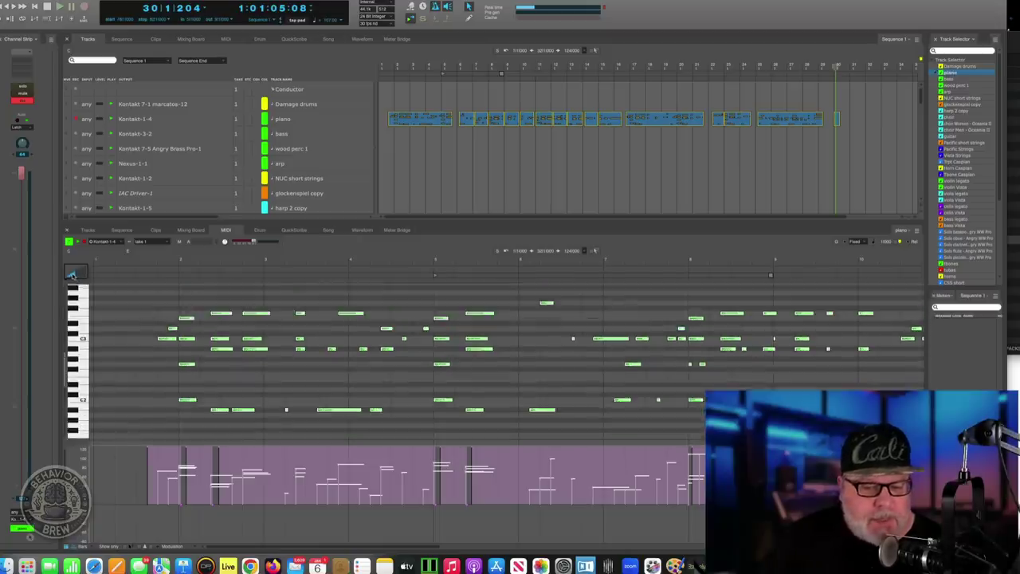
key(super+a)
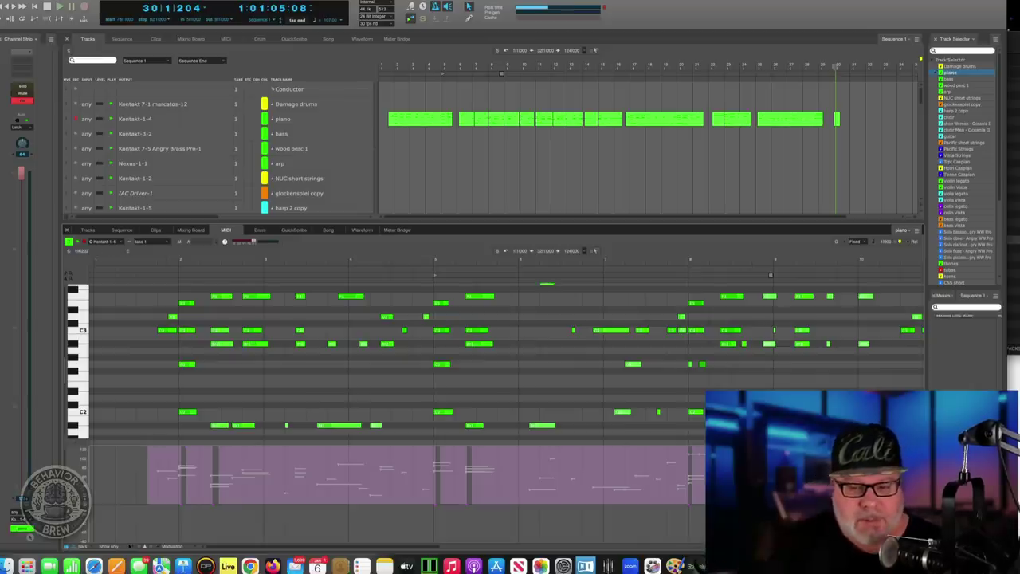
- Record-arm the wood perc 1 track, audition the piano part from the start, and return playback to measure 1
click(75, 151)
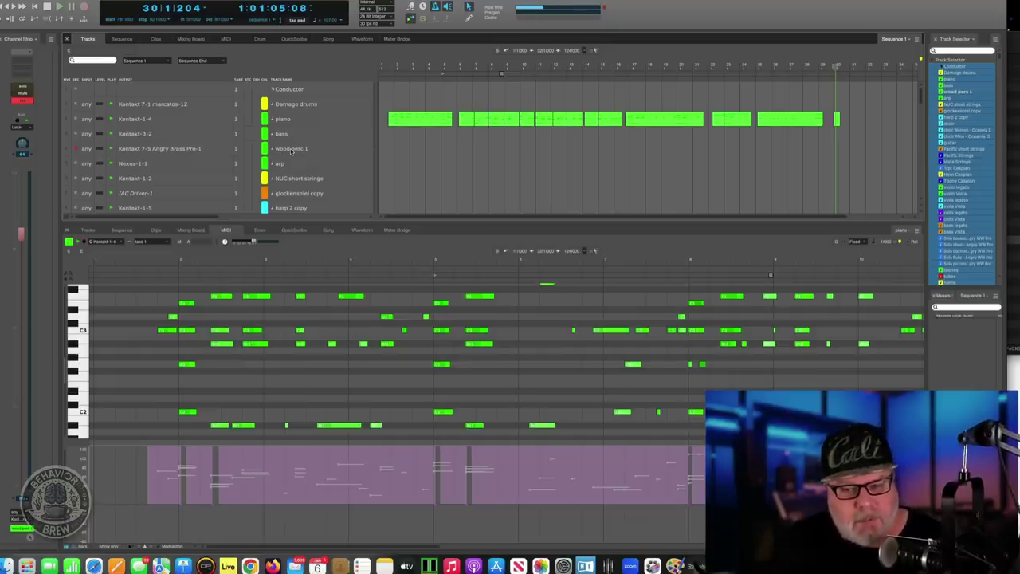
key(Return)
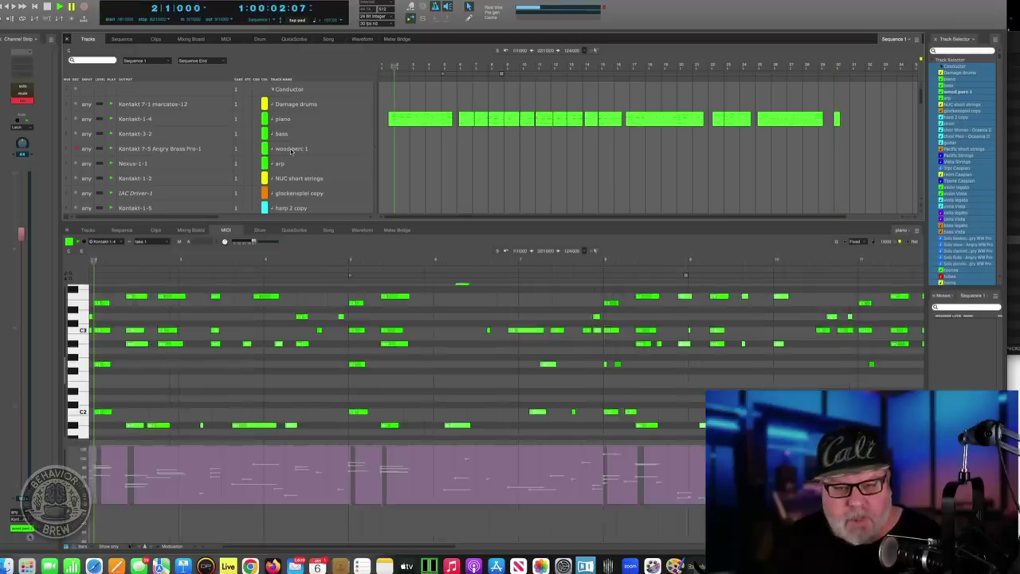
key(space)
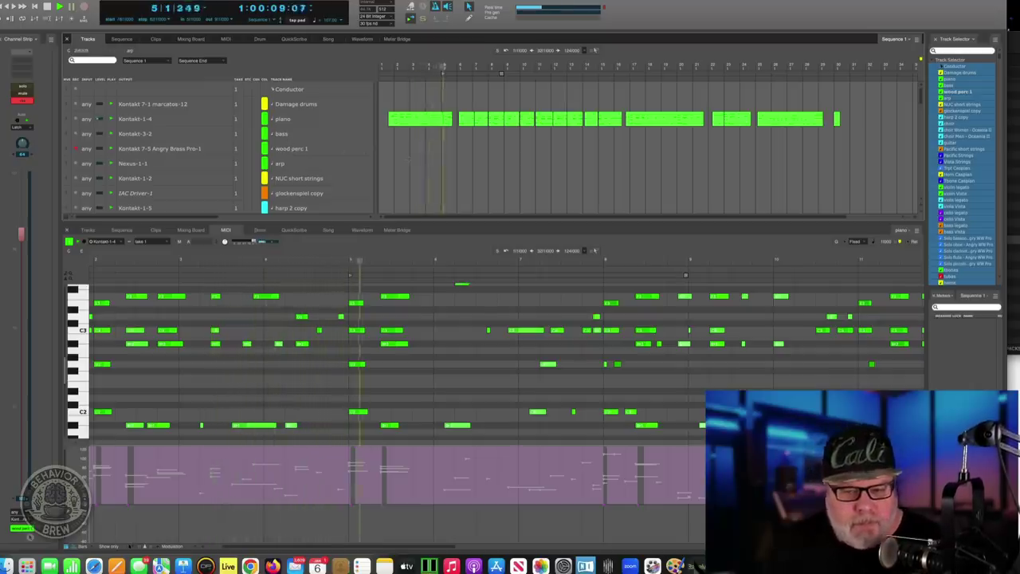
key(space)
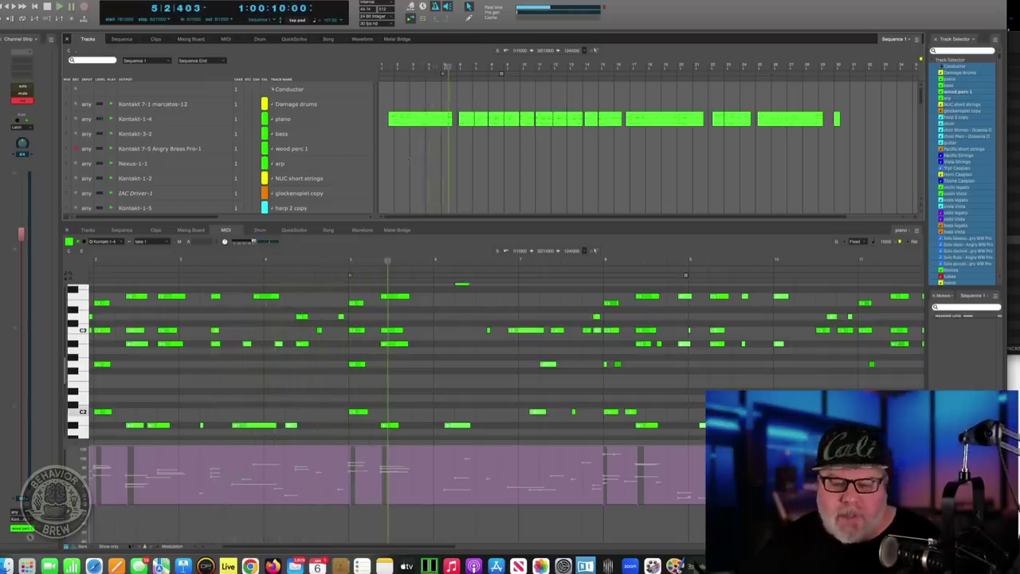
scroll(478, 359, up, 1)
scroll(494, 366, up, 1)
key(Return)
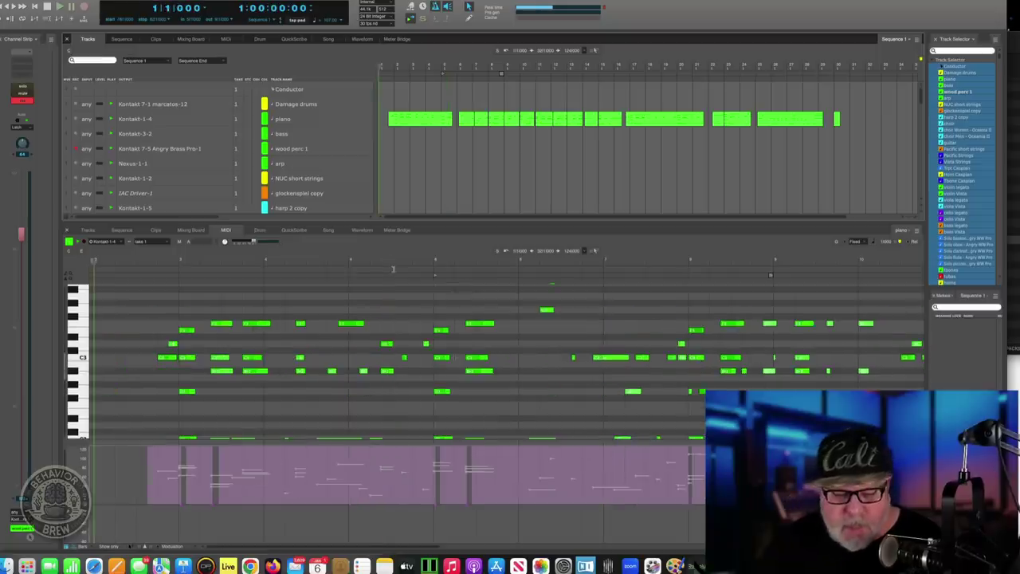
- Enlarge the MIDI editor's note area and record a sustained C1 note on wood perc 1, stopping in measure 8
drag(77, 443, 78, 510)
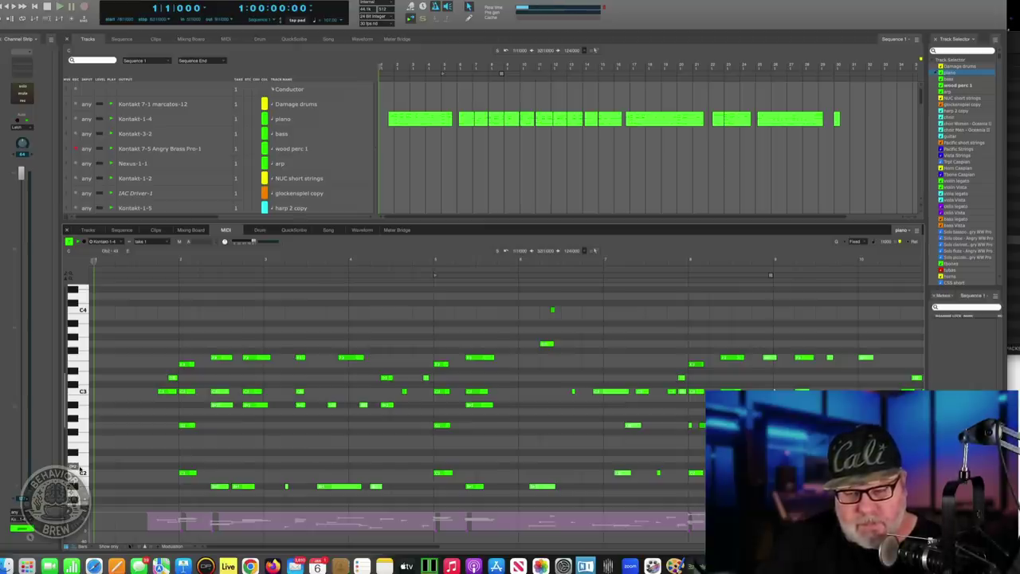
click(344, 151)
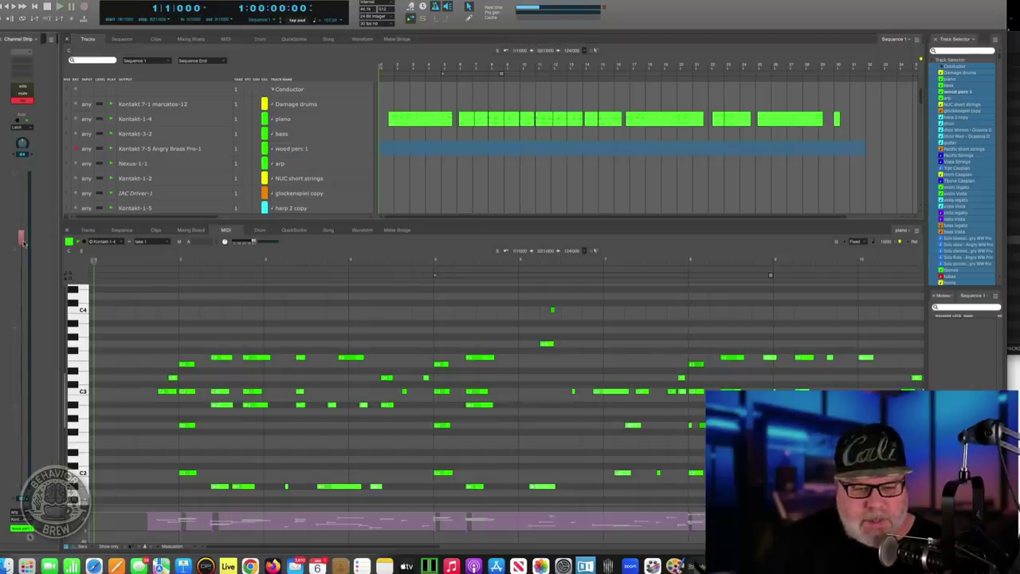
key(space)
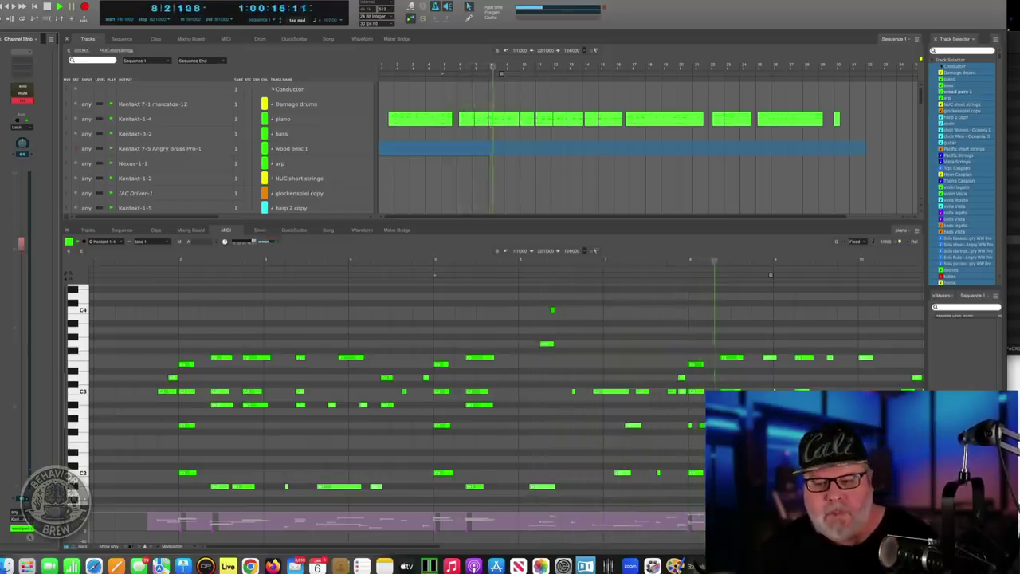
key(space)
- Quantize the recorded wood perc 1 part to a quarter-note grid
click(444, 150)
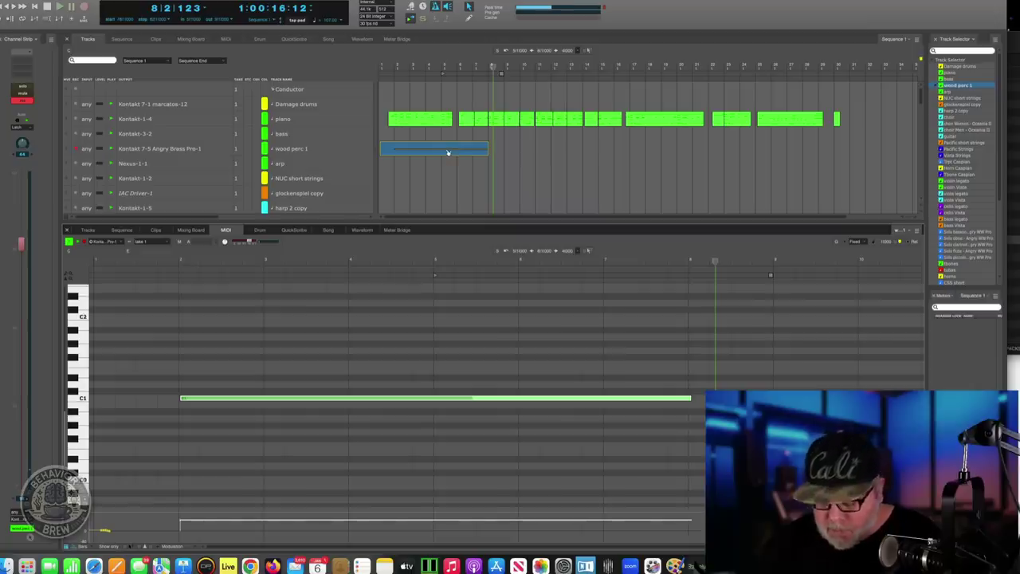
key(super+0)
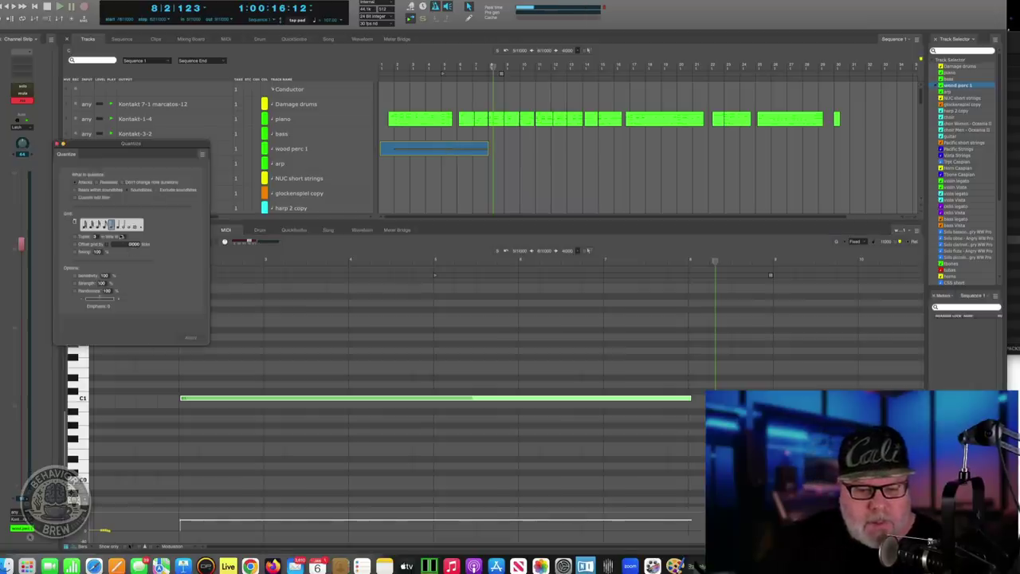
click(118, 230)
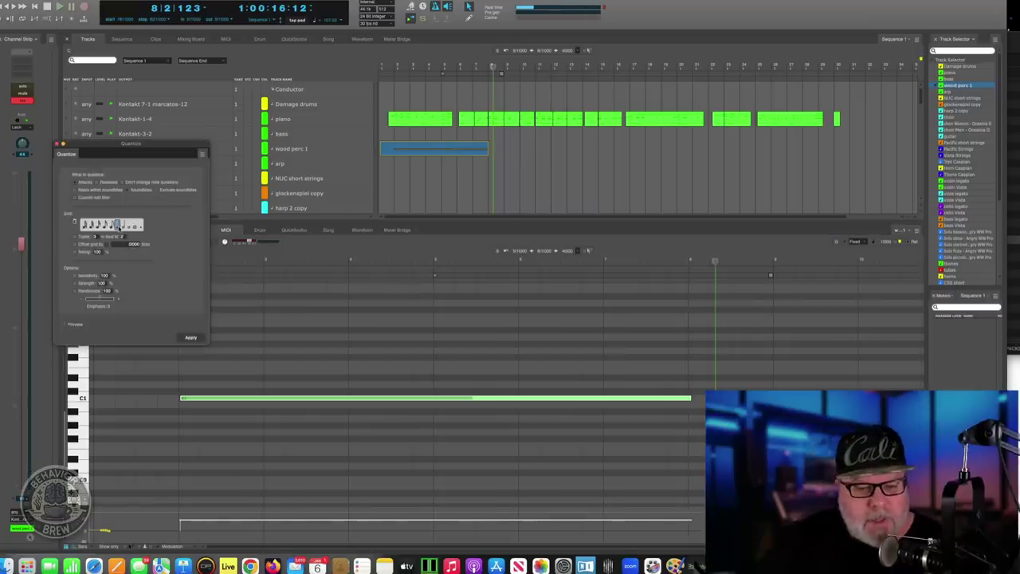
click(190, 337)
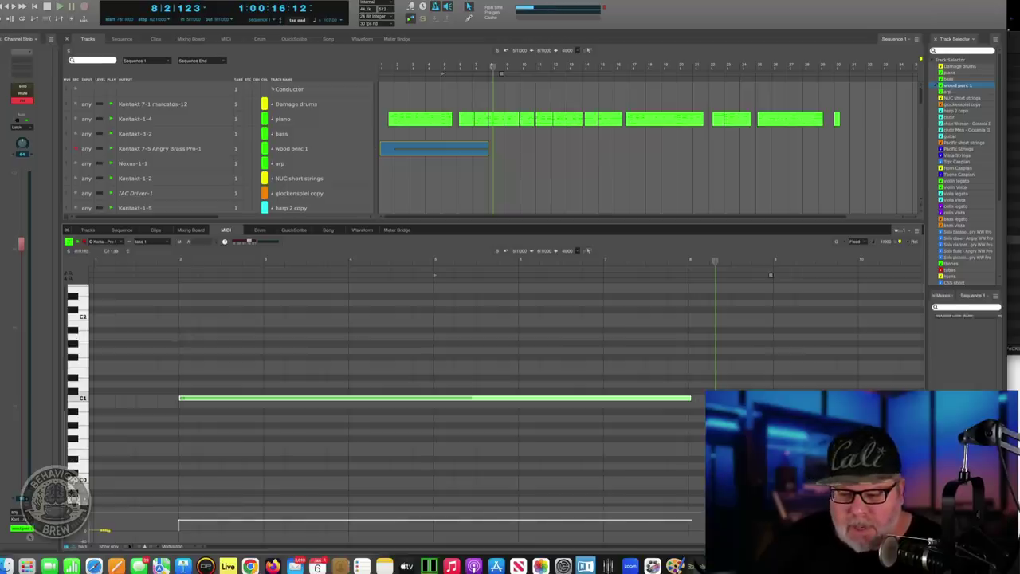
- Extend the held C1 note on wood perc 1 to the end of the piano part near measure 30
click(103, 530)
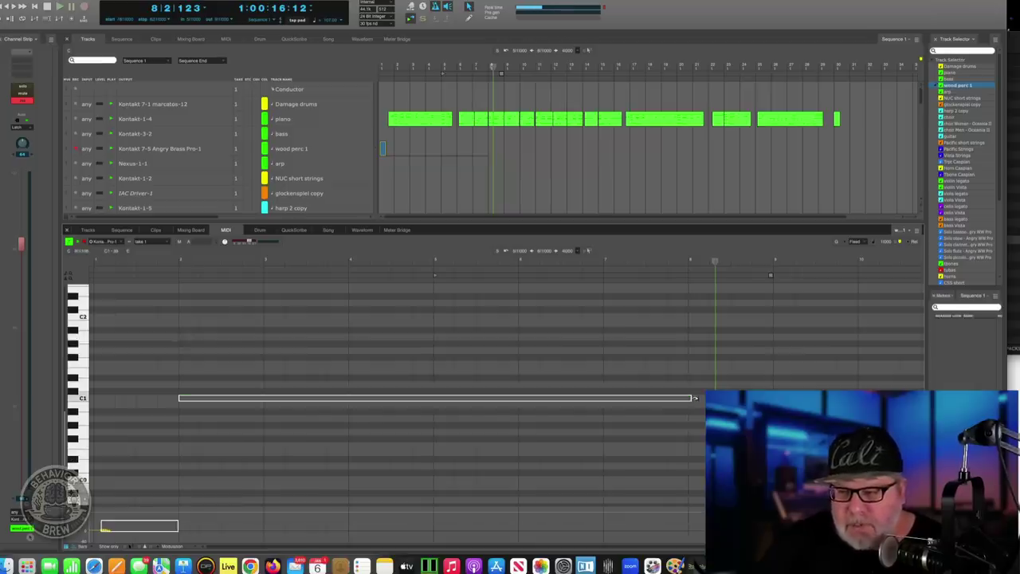
scroll(695, 396, right, 5)
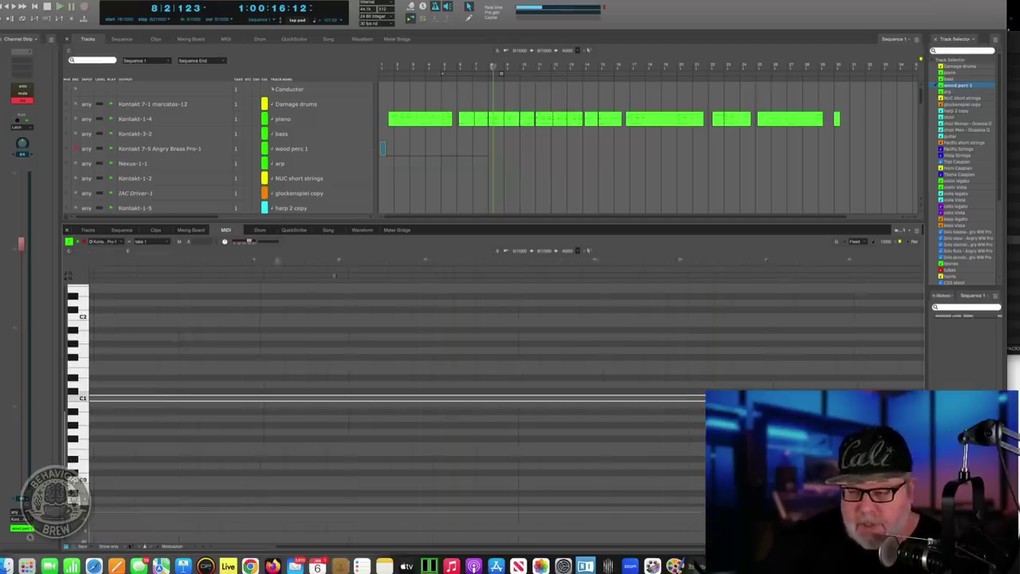
scroll(506, 398, right, 2)
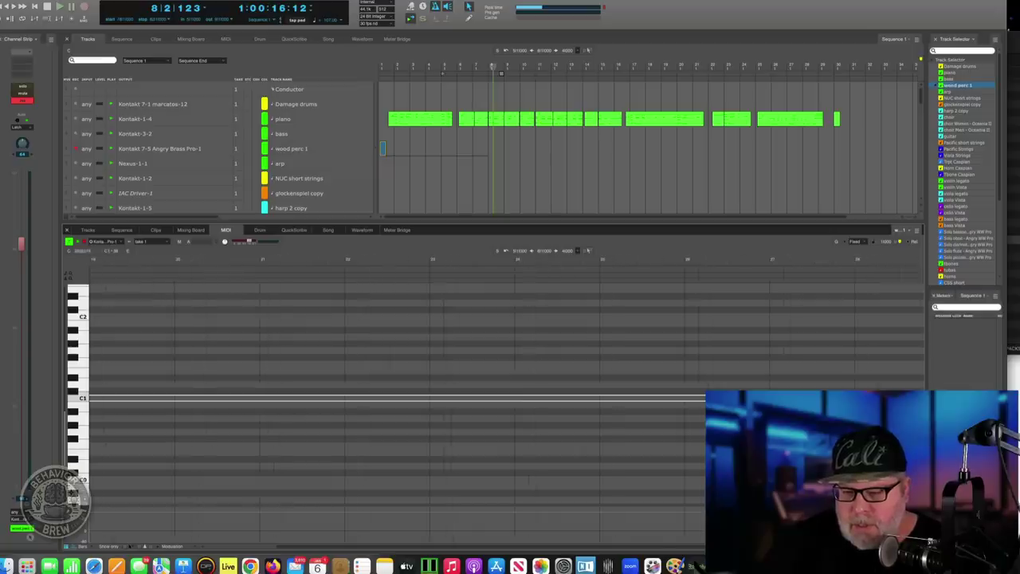
scroll(506, 399, right, 3)
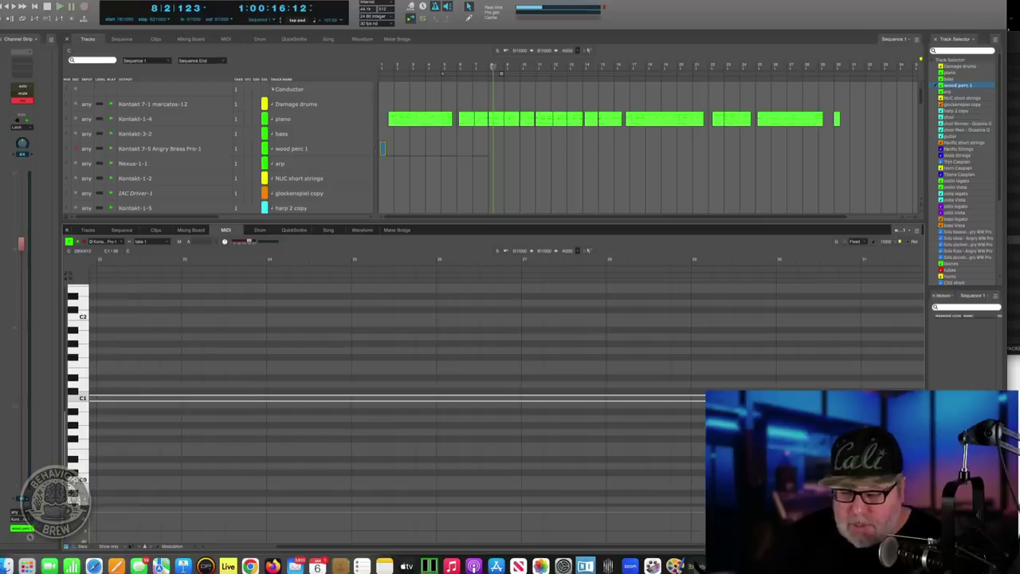
click(684, 193)
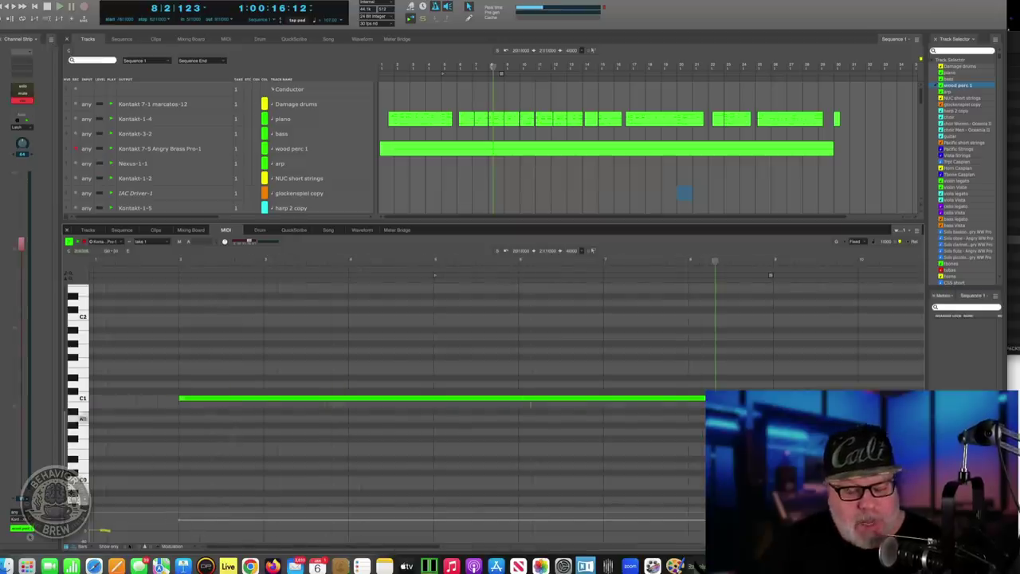
click(235, 401)
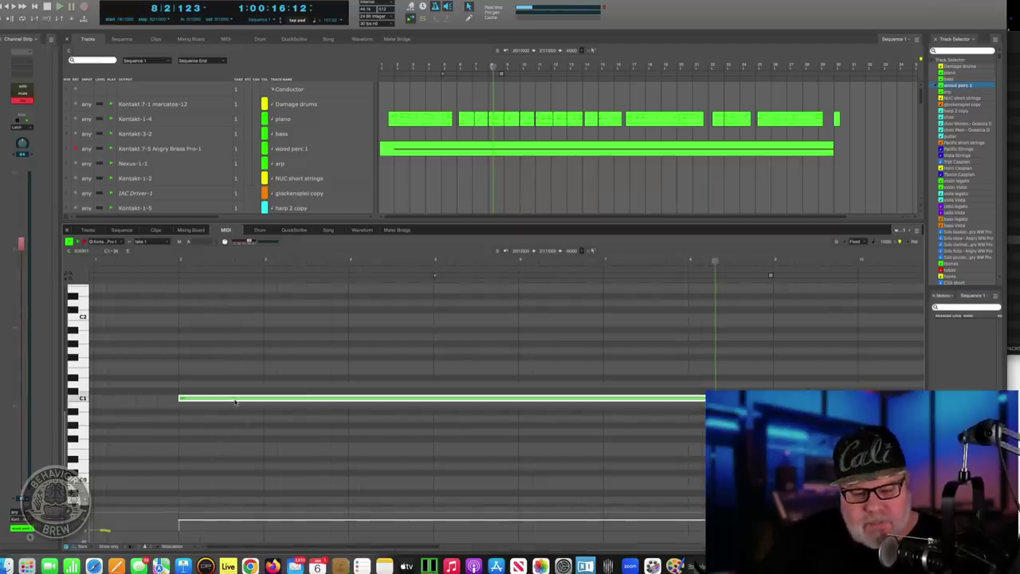
- Duplicate the sustained C1 note on wood perc 1 one semitone above the original
drag(236, 402, 235, 395)
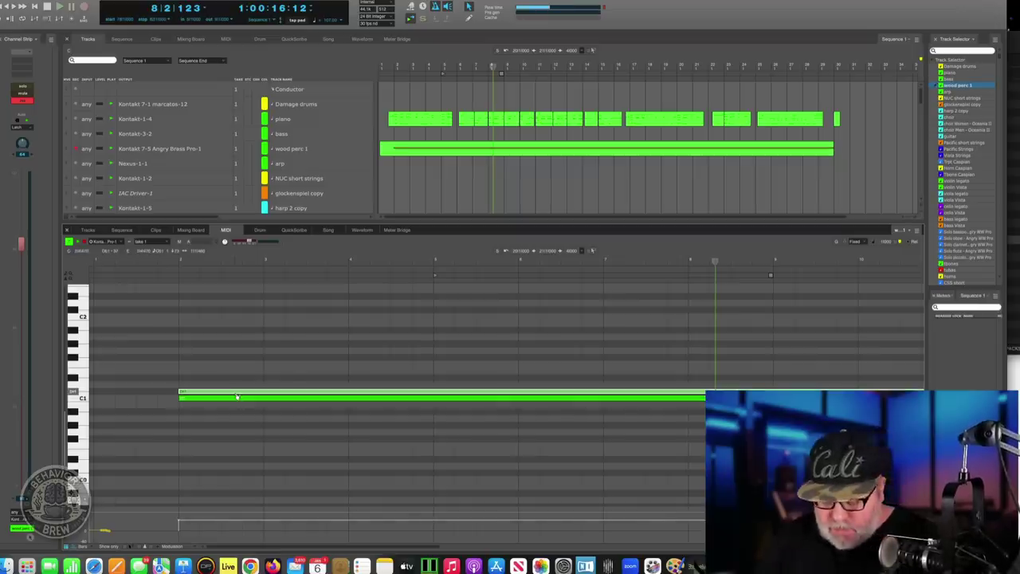
key(super+shift+s)
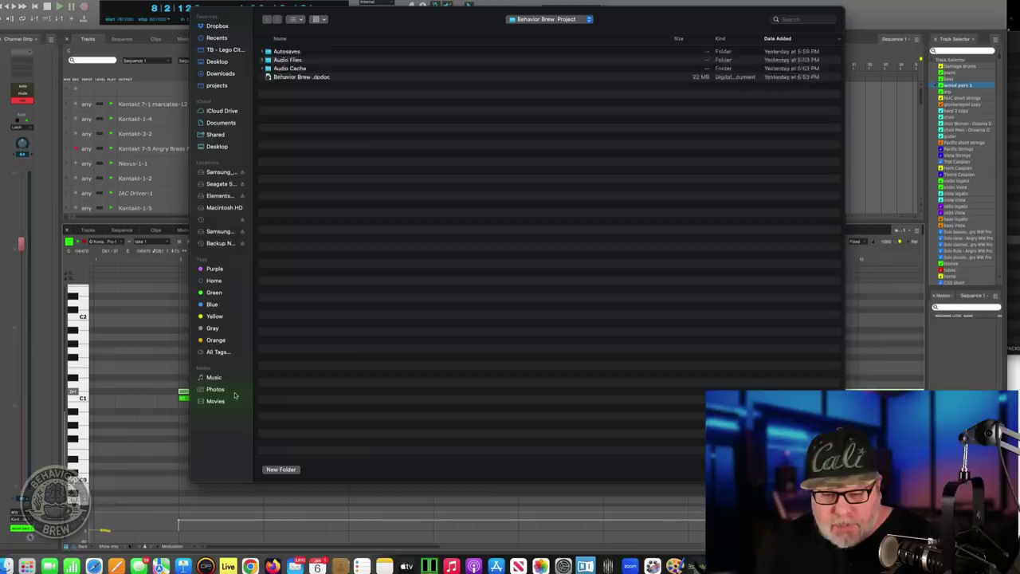
key(Escape)
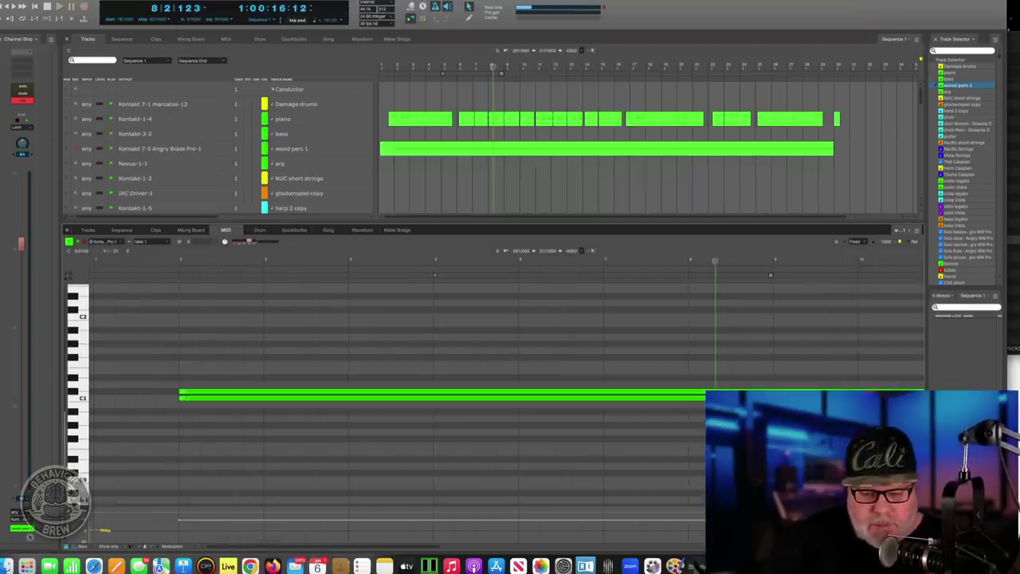
- Raise the duplicated wood perc 1 note to A1, keeping its start at measure 2
click(193, 394)
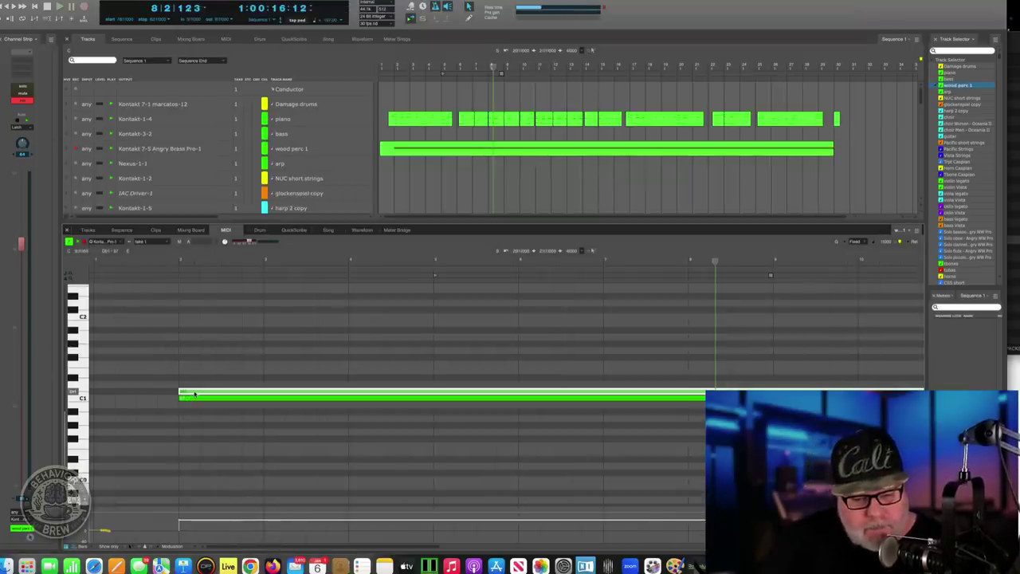
key(Up)
key(Up)
drag(193, 381, 199, 373)
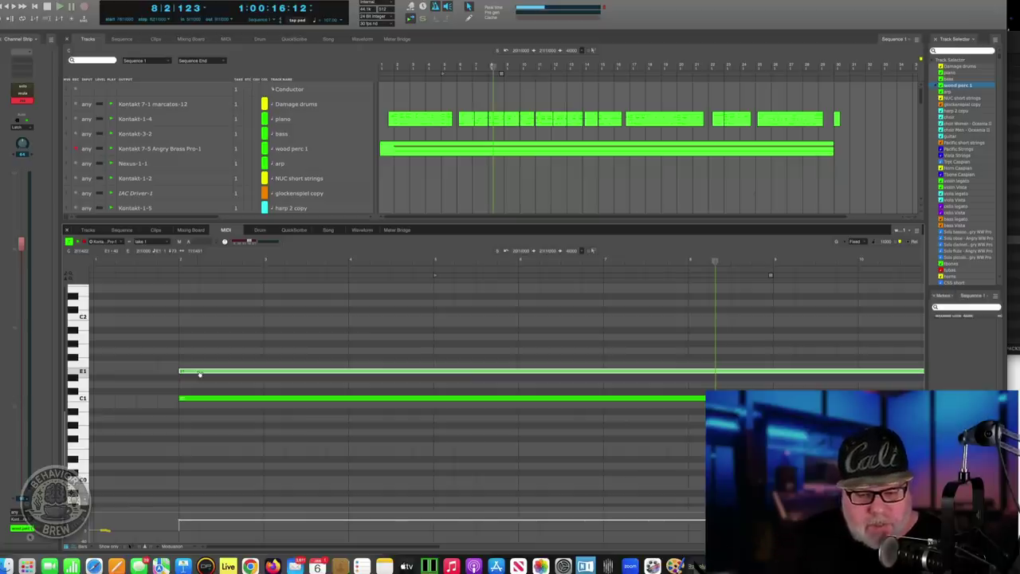
click(195, 351)
drag(189, 374, 189, 339)
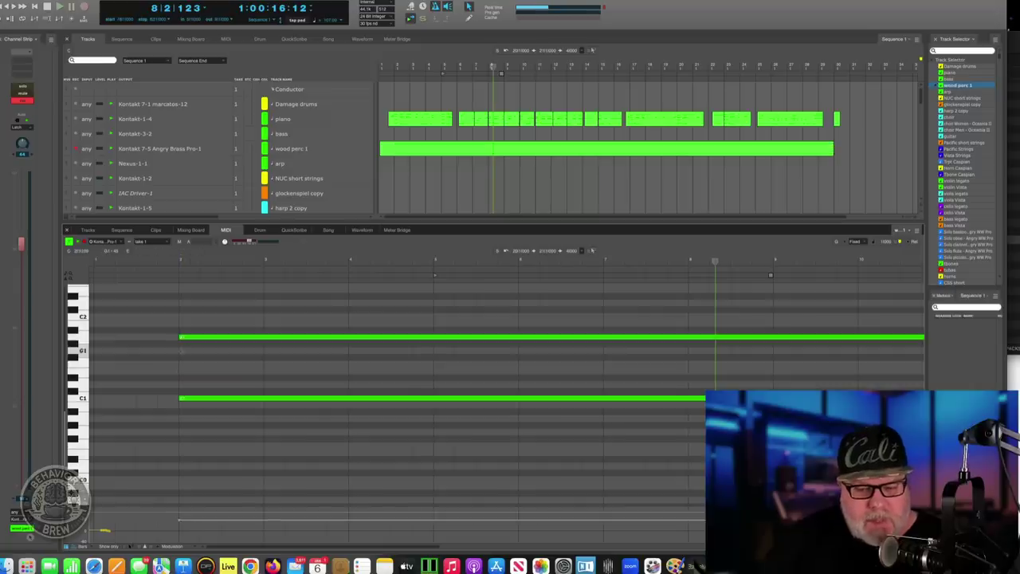
- Enlarge the velocity area below the notes and lower the A1 note's velocity to about 40
drag(78, 504, 84, 400)
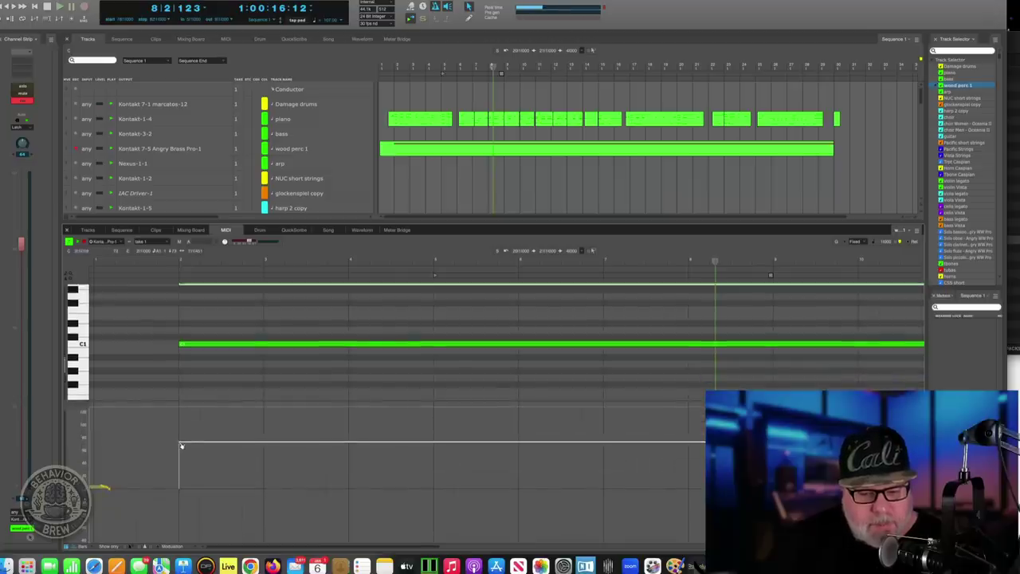
click(180, 465)
- Play the sequence from measure 1 and lower the wood perc 1 track's volume while listening
key(Return)
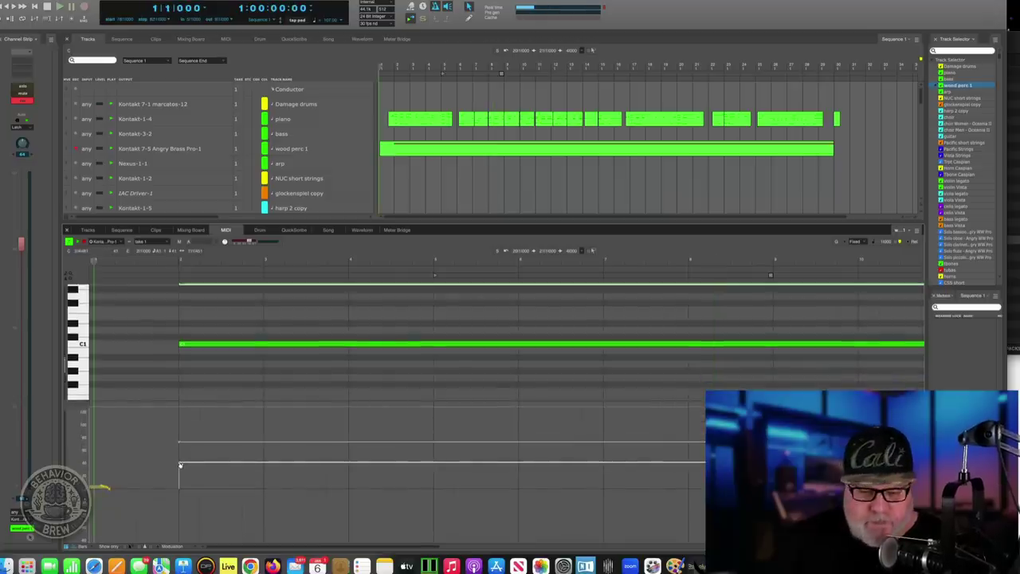
key(space)
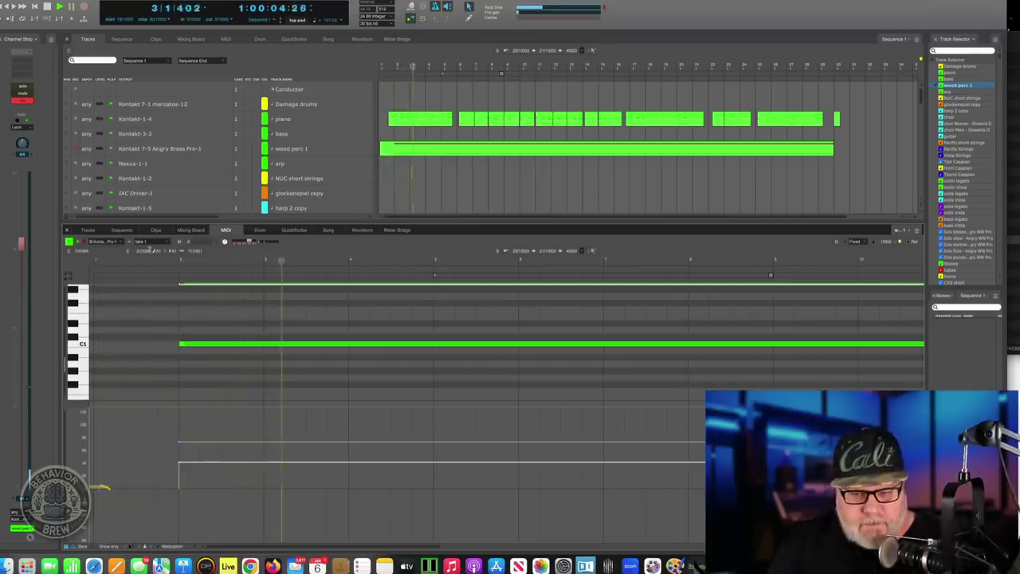
click(307, 150)
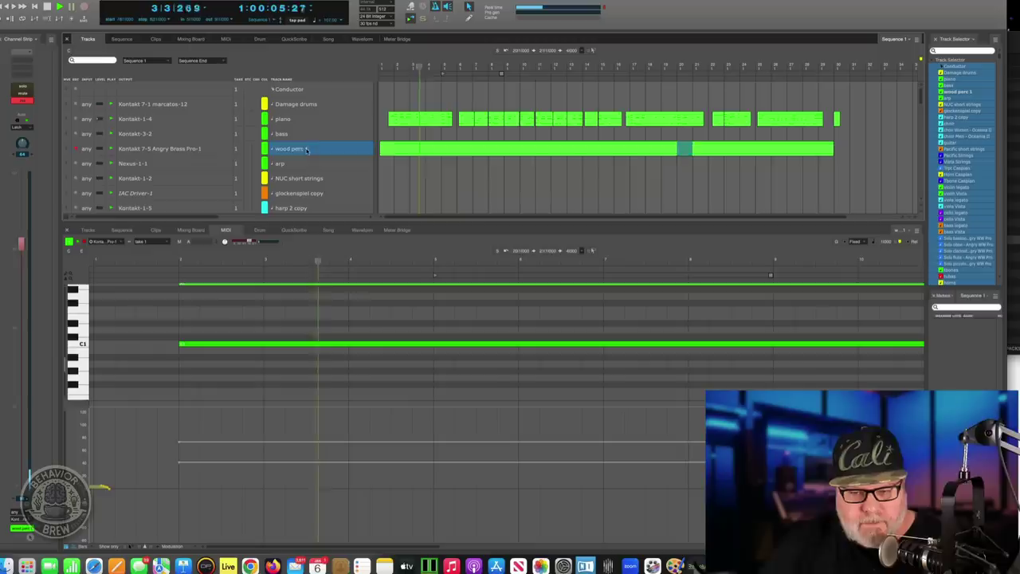
click(23, 252)
drag(22, 252, 26, 284)
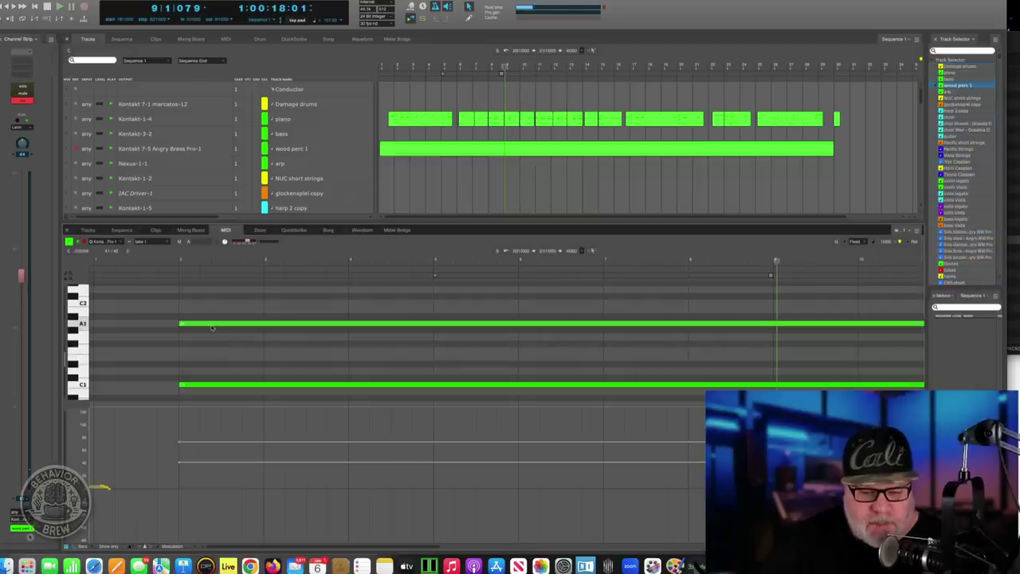
- Move the upper sustained note on wood perc 1 from A1 to B1, keeping its start at measure 2
click(211, 326)
drag(212, 325, 214, 314)
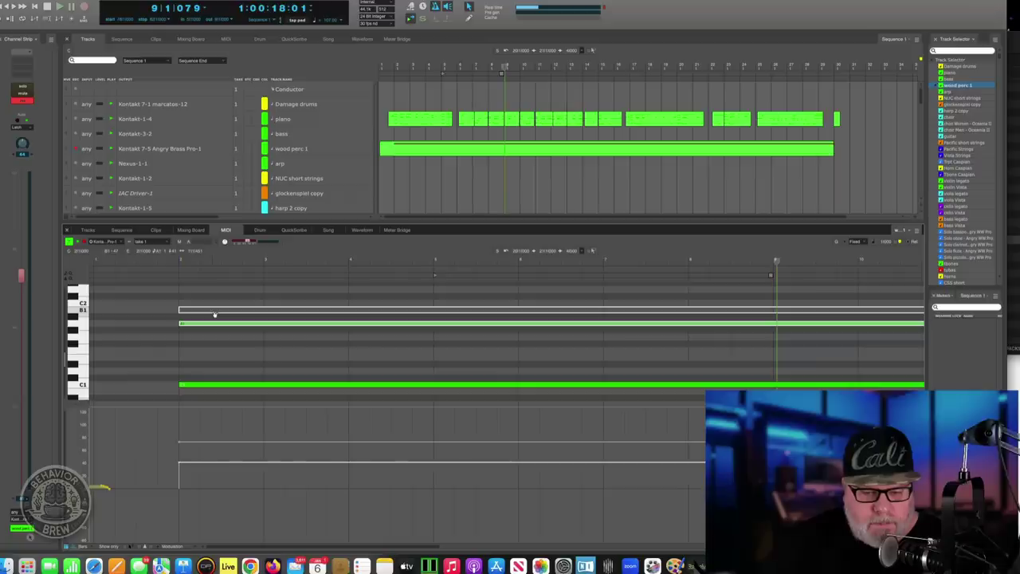
drag(215, 314, 177, 309)
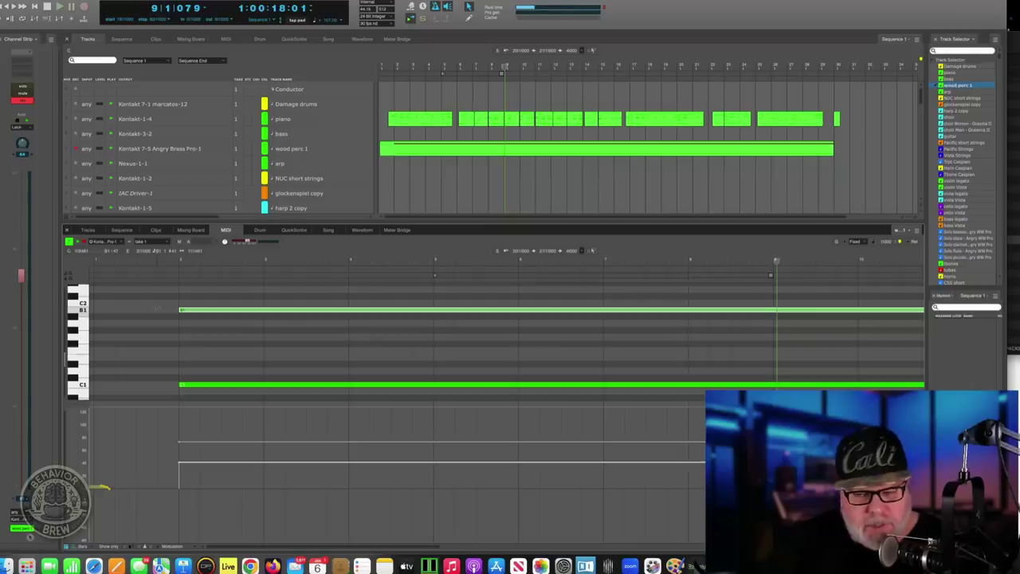
click(192, 387)
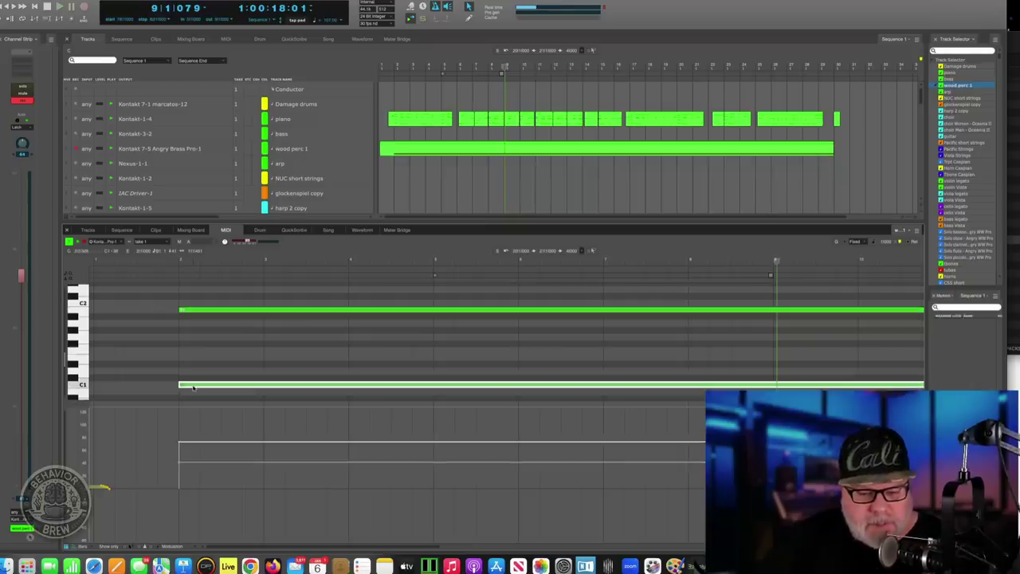
click(196, 311)
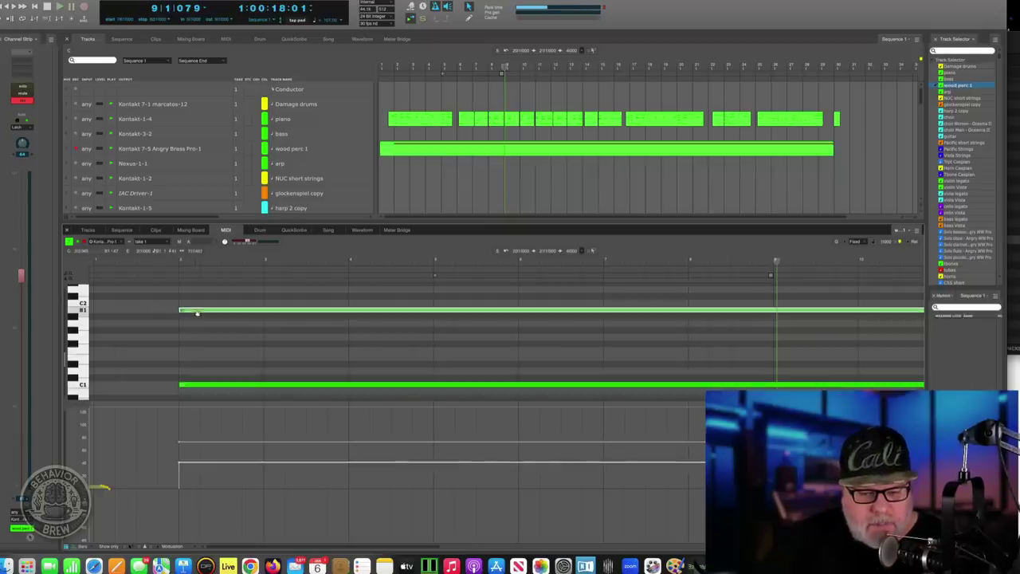
- Audition the wood perc 1 layers from measure 1 and reduce the track's volume slightly further
key(Return)
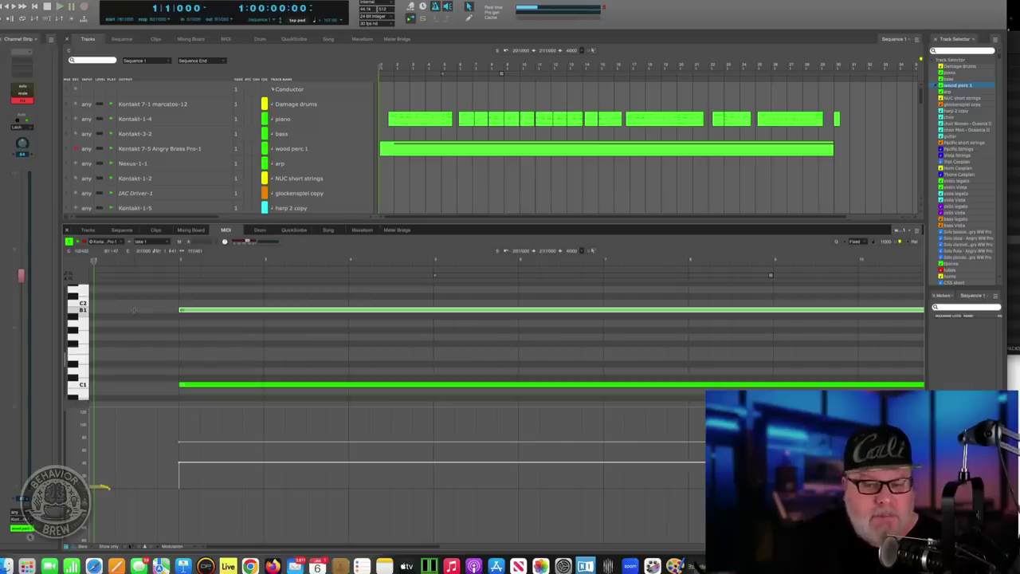
key(space)
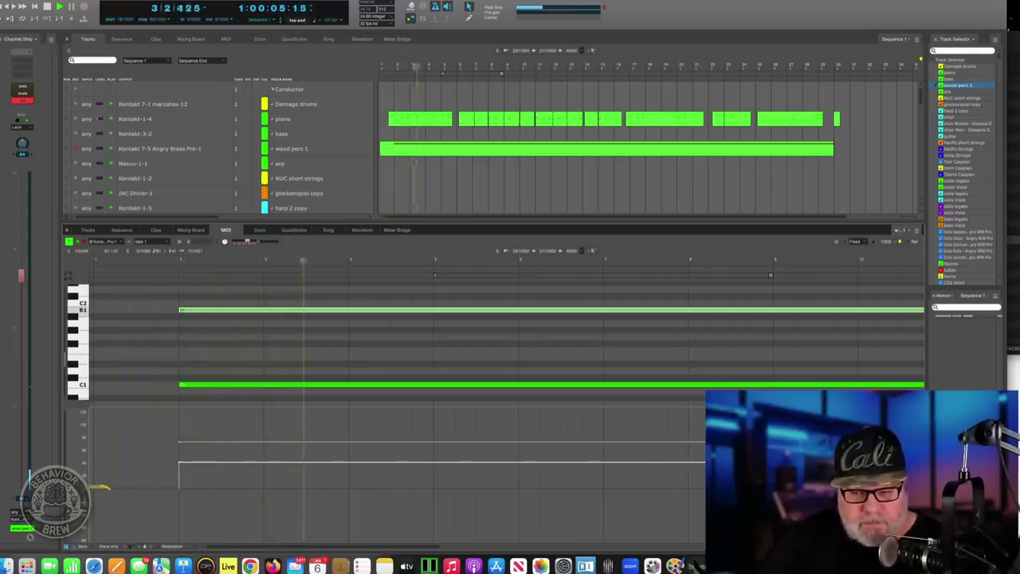
click(291, 152)
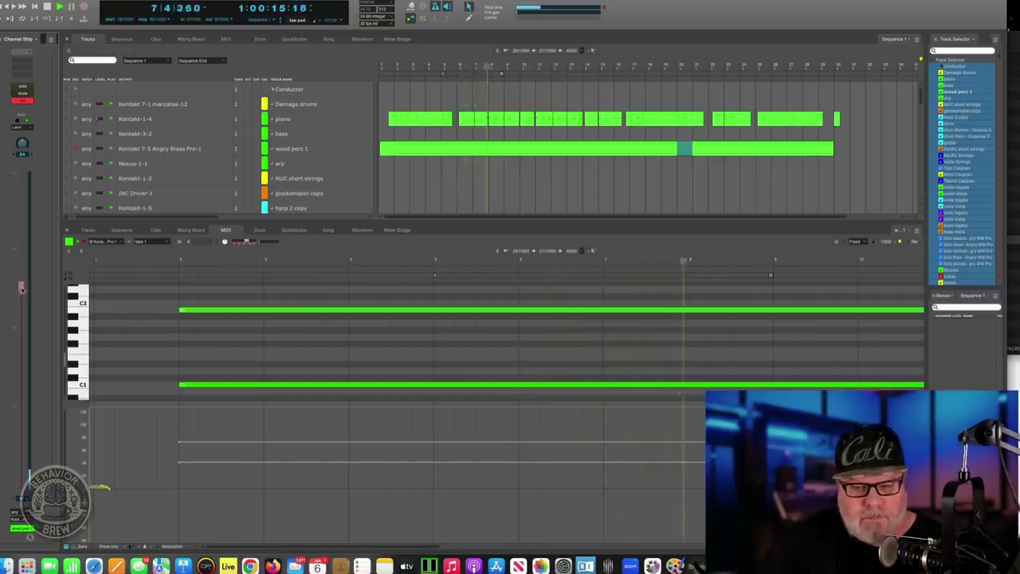
- Record-arm the bass track and lower its volume slightly
click(79, 136)
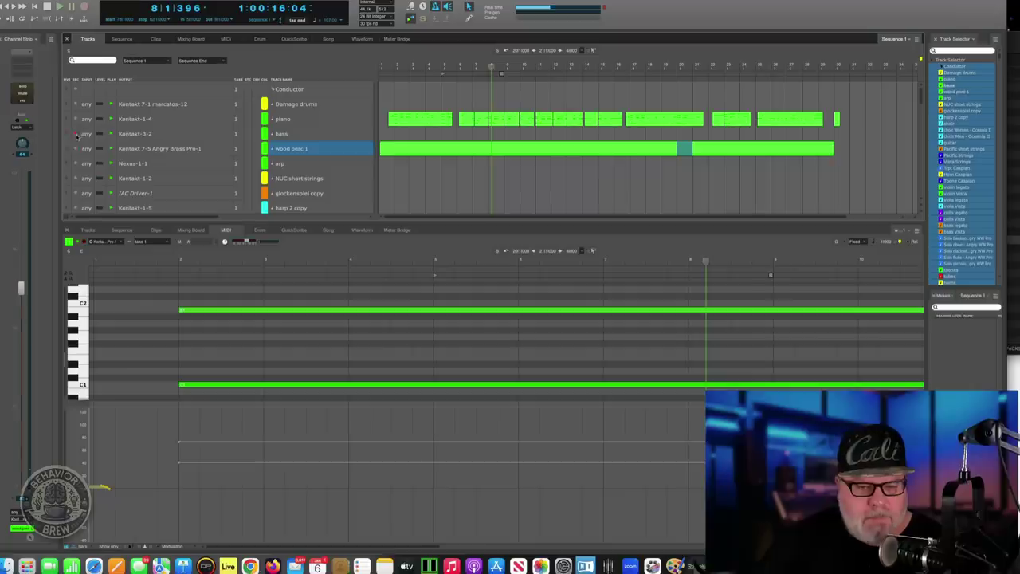
click(310, 134)
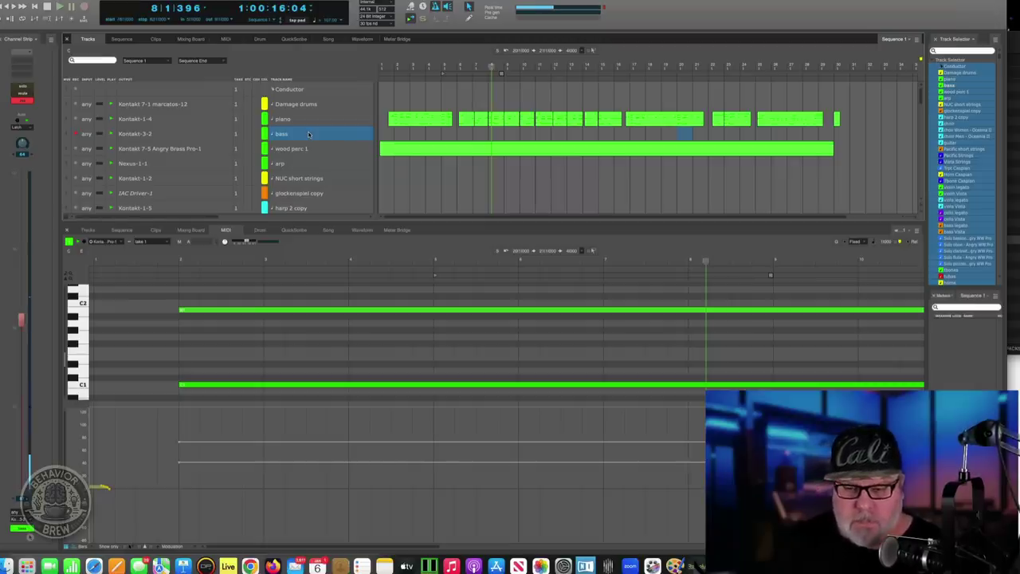
click(22, 322)
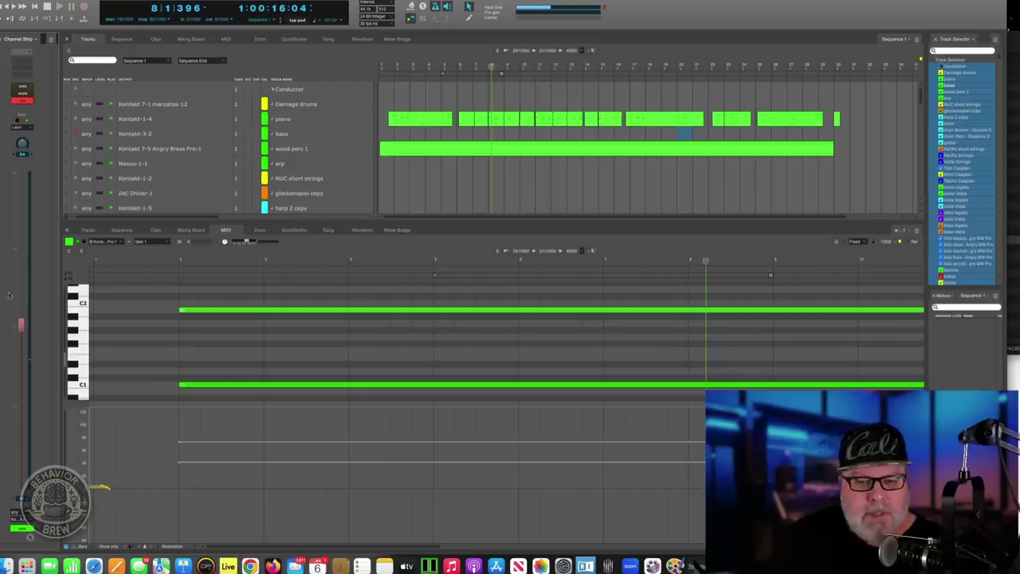
click(317, 136)
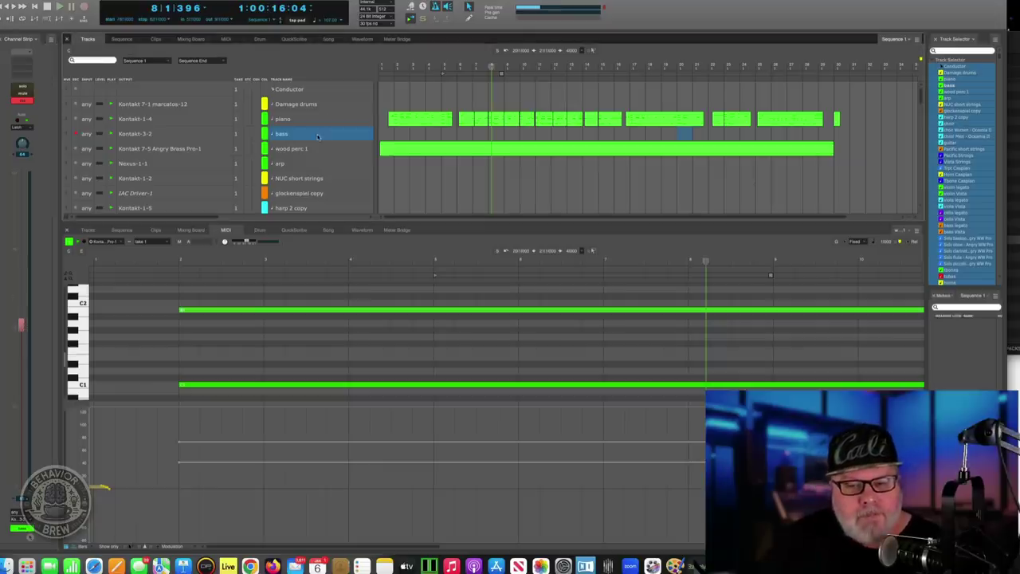
click(22, 333)
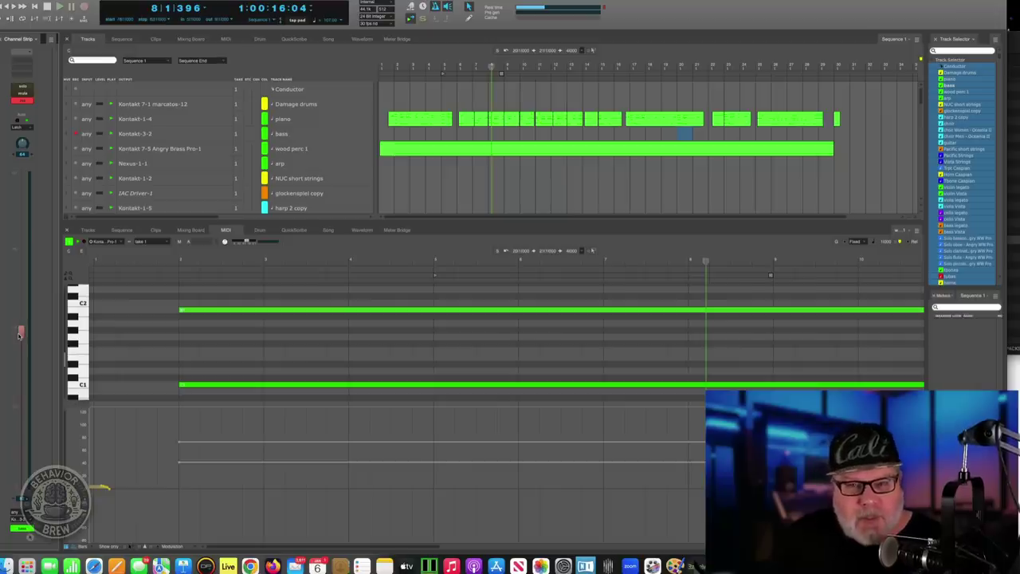
- Try recording the bass part against the piano, restarting the take from measure 1
key(Home)
key(space)
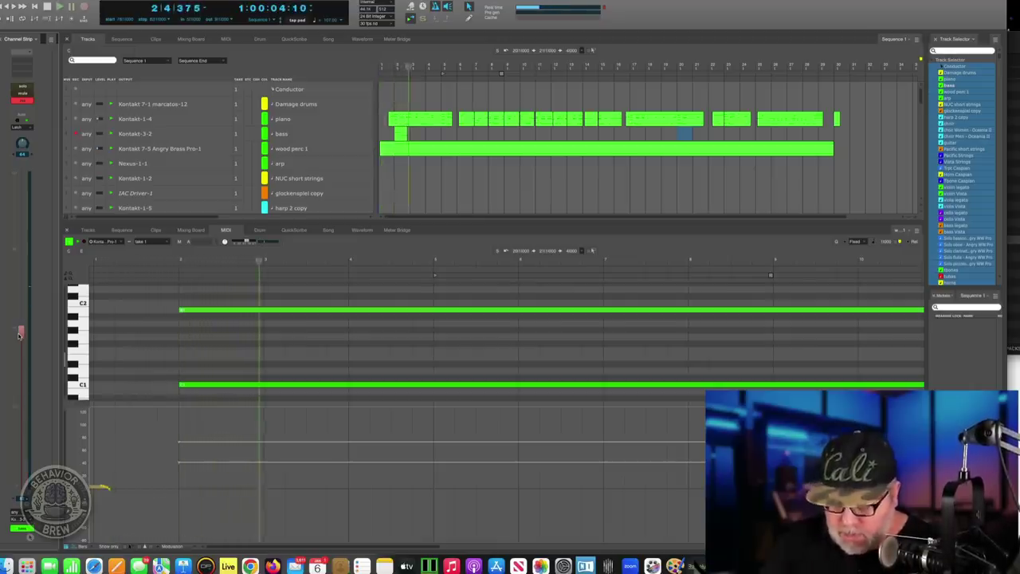
key(space)
key(KP_Multiply)
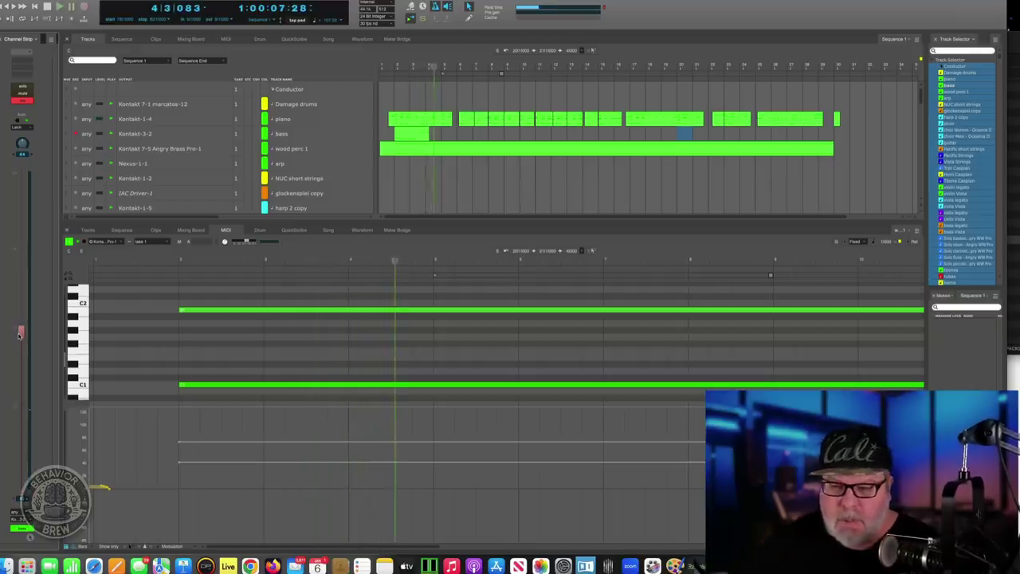
key(space)
key(Return)
key(space)
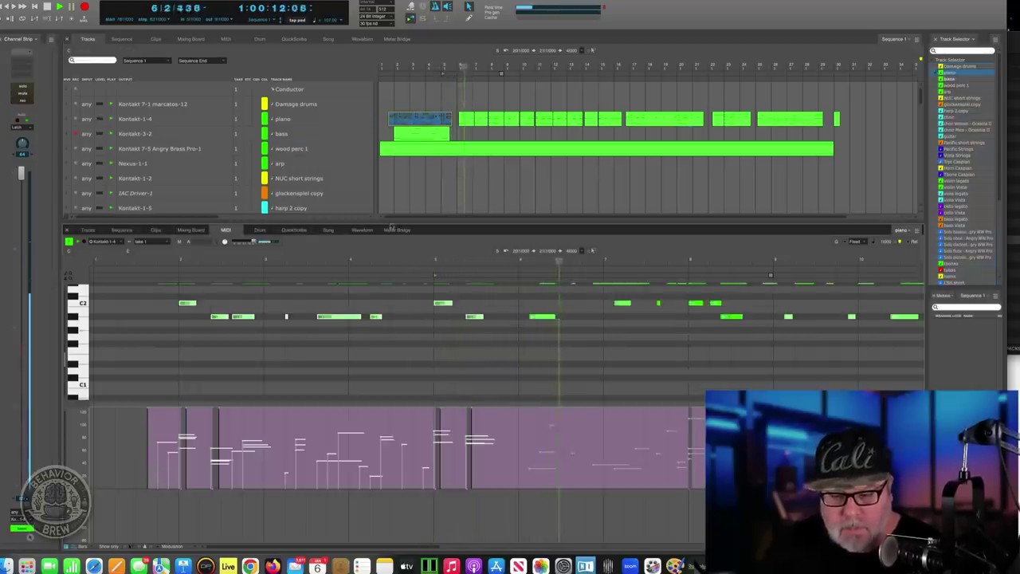
- Enlarge the MIDI editor's note area and zoom out vertically to fit the piano notes up to C4
scroll(367, 352, up, 1)
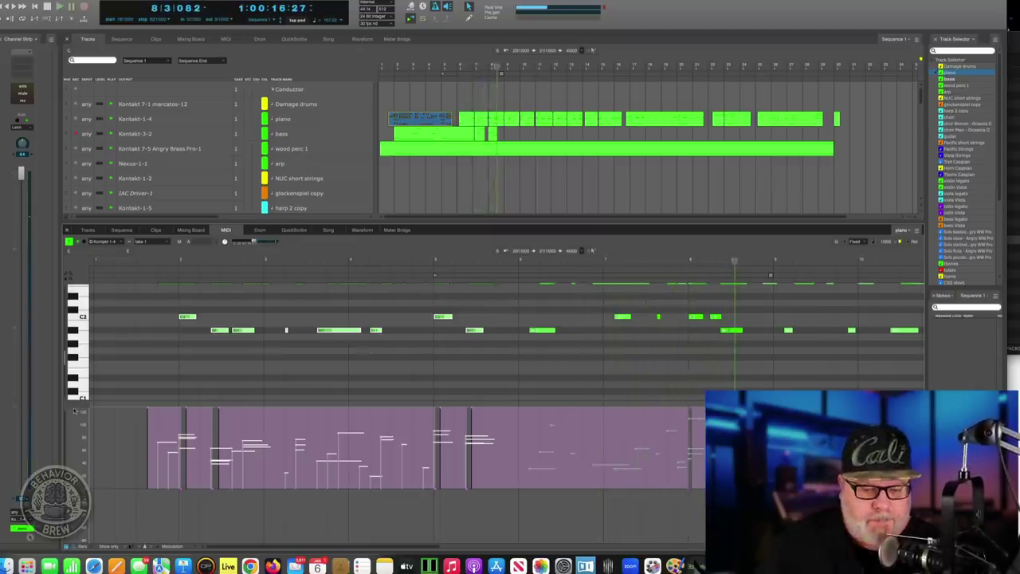
drag(76, 405, 76, 445)
scroll(79, 359, up, 3)
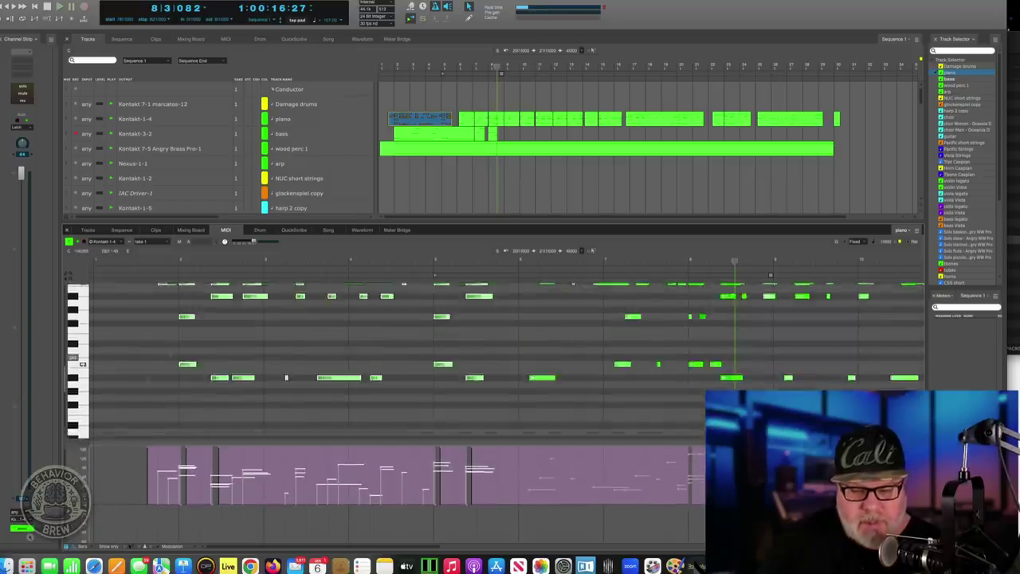
scroll(494, 358, up, 2)
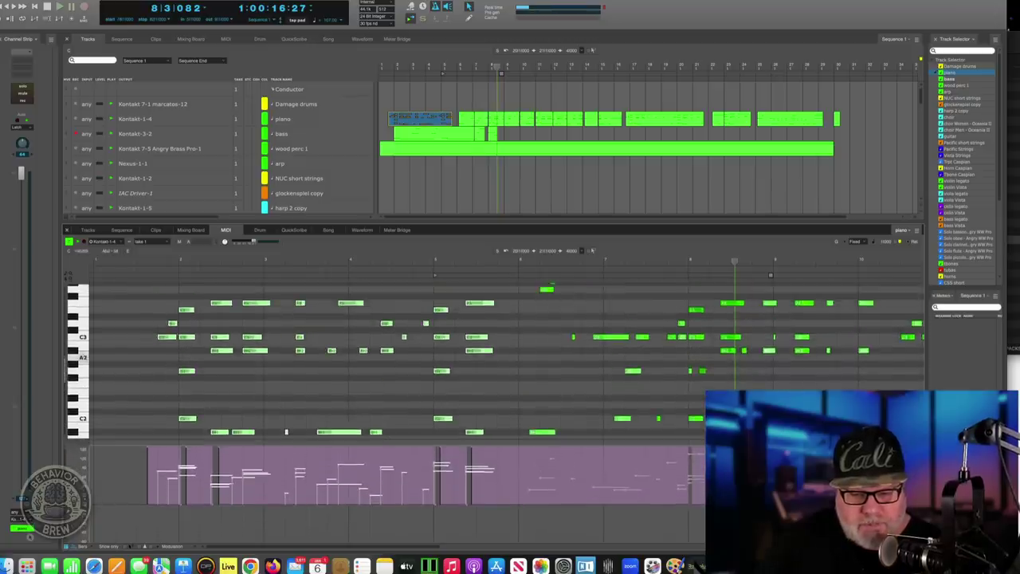
click(69, 275)
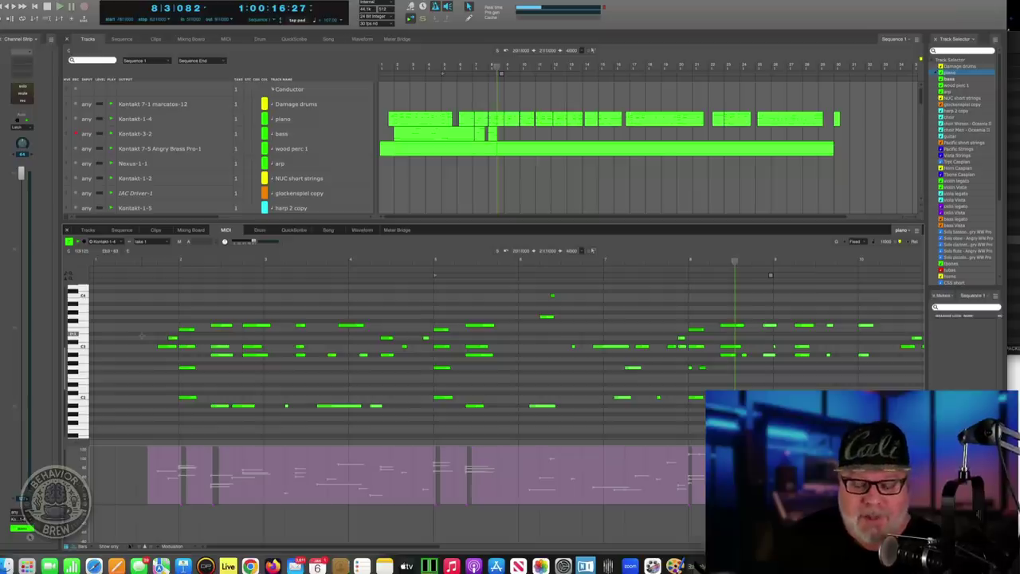
- Record the bass part from the start through measure 29 and select the entire bass track
key(space)
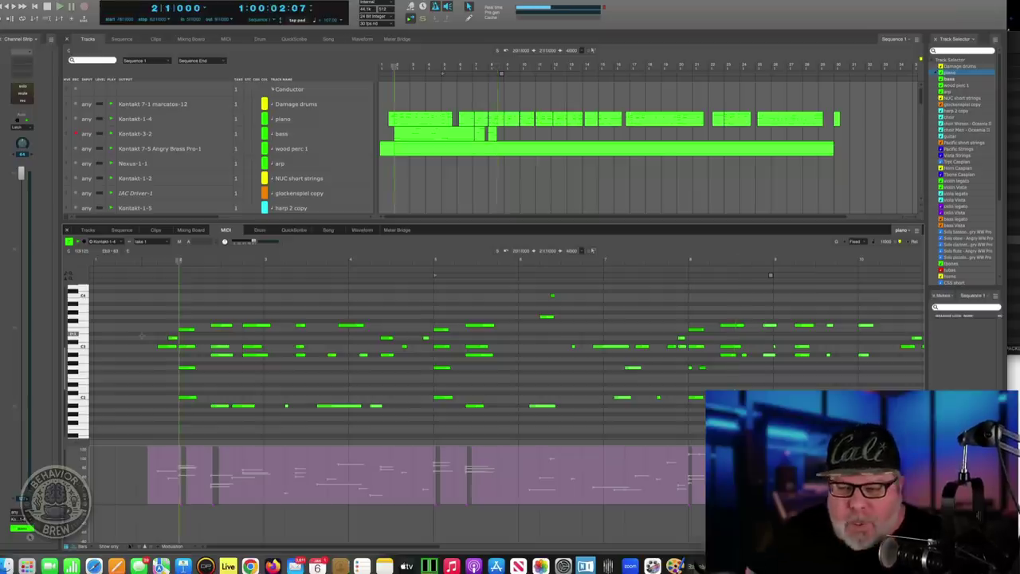
key(Return)
key(space)
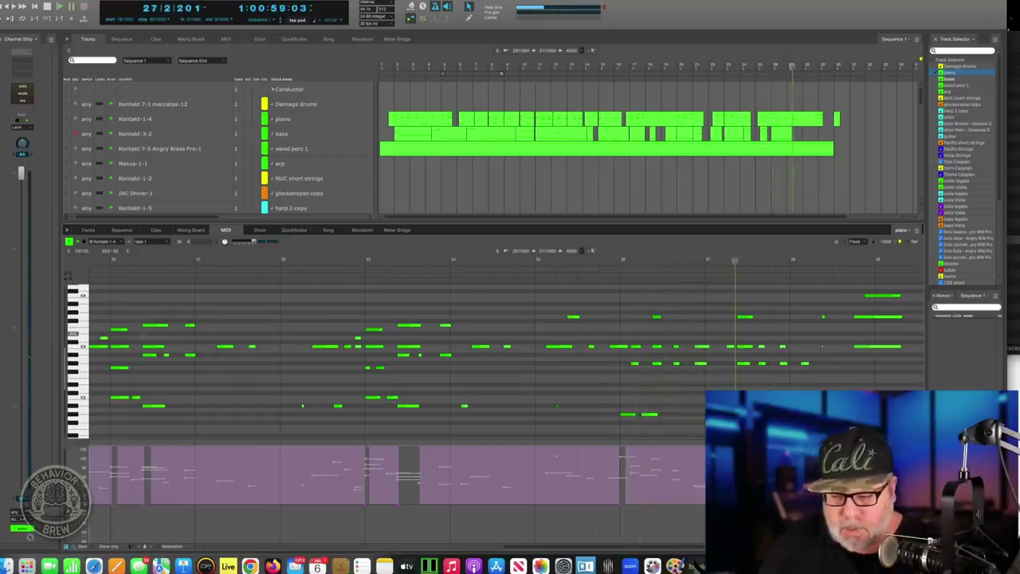
key(space)
key(space)
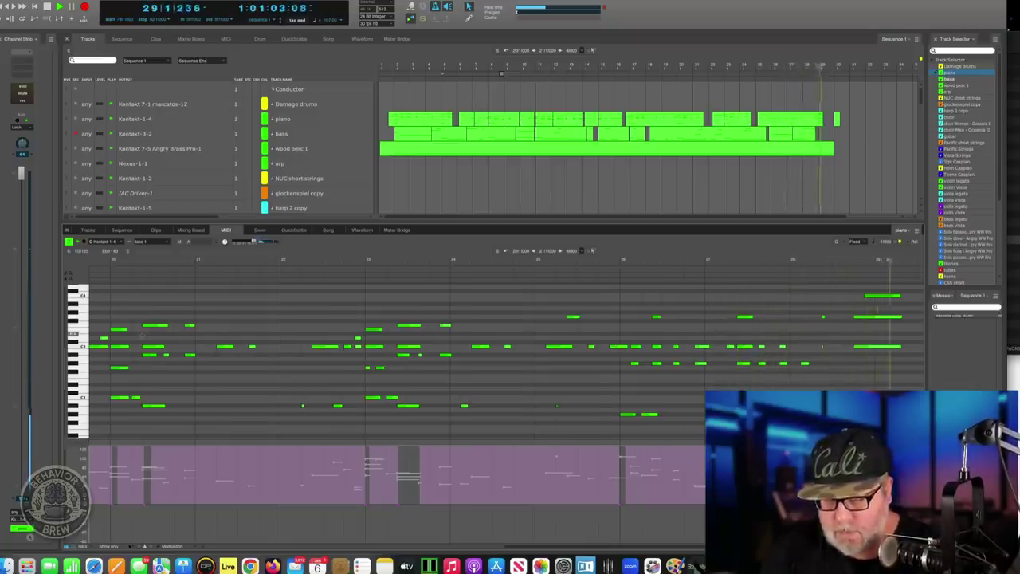
key(space)
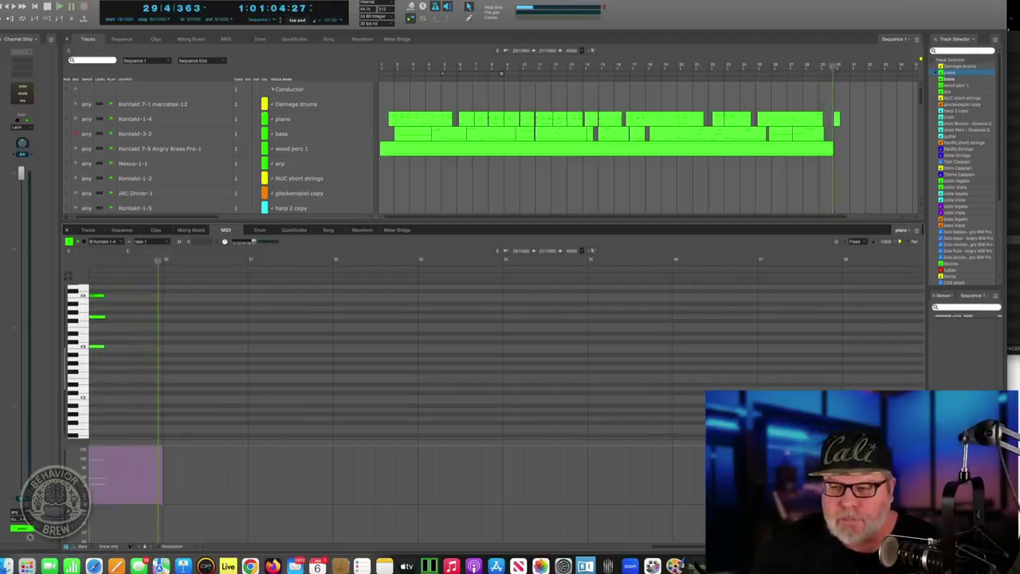
click(405, 134)
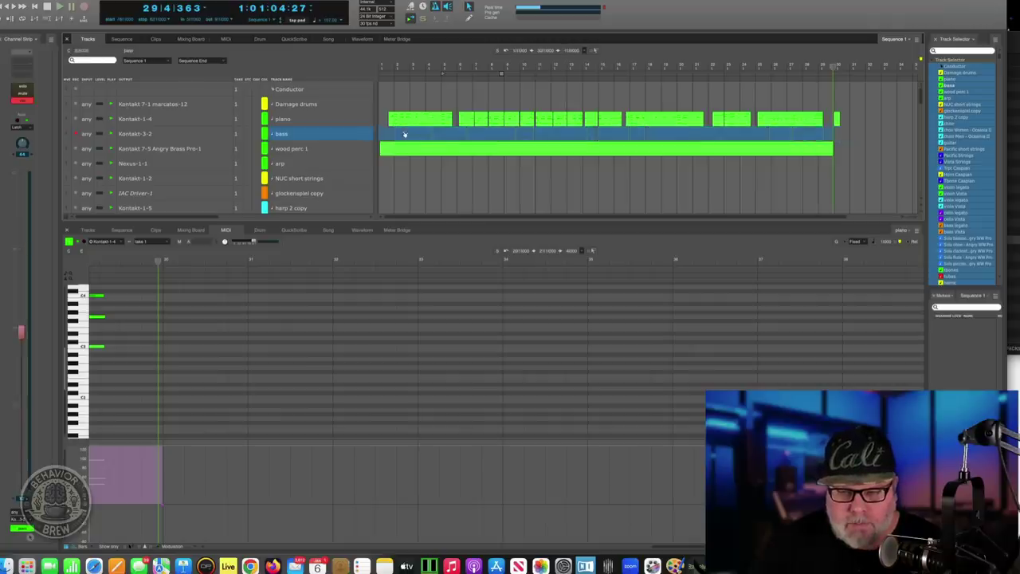
- Quantize the selected bass part to a note-value grid and play the sequence back from the start
key(alt+0)
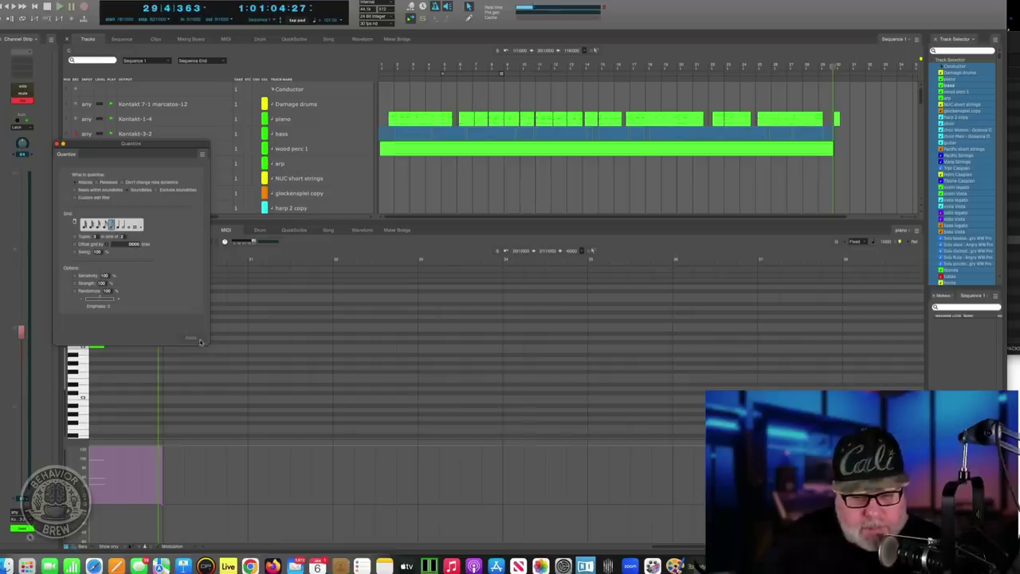
click(104, 225)
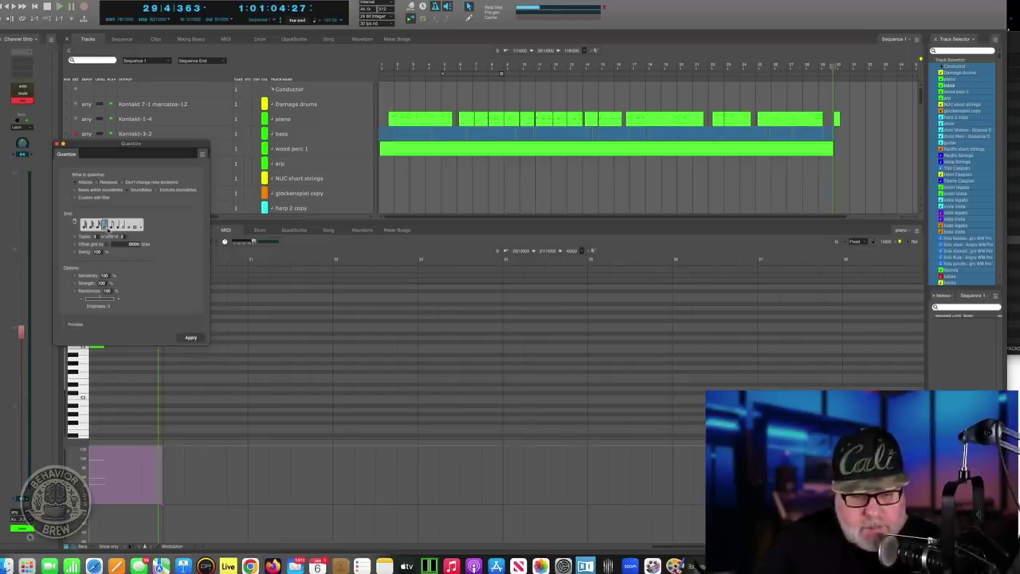
click(190, 337)
key(space)
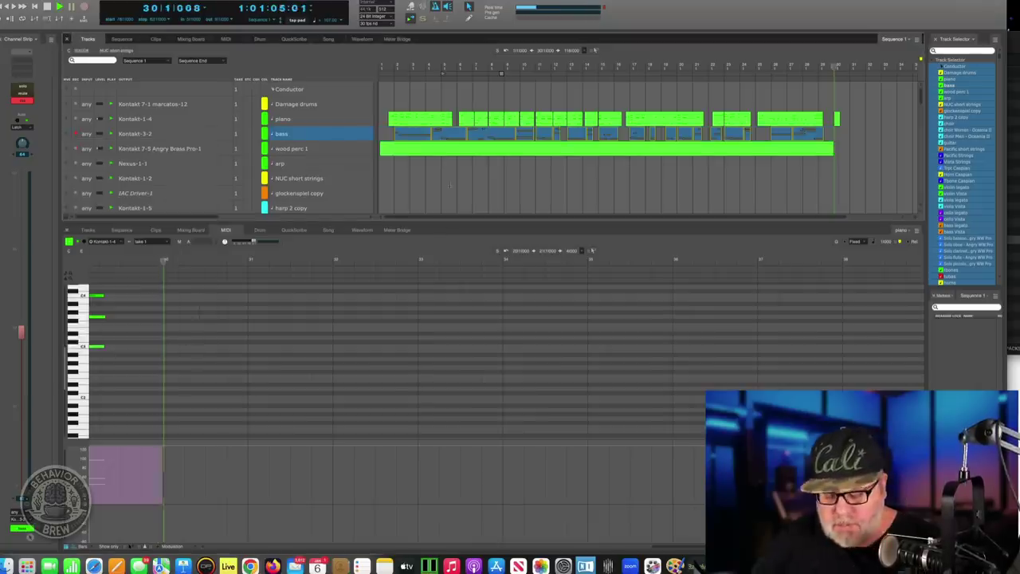
key(Return)
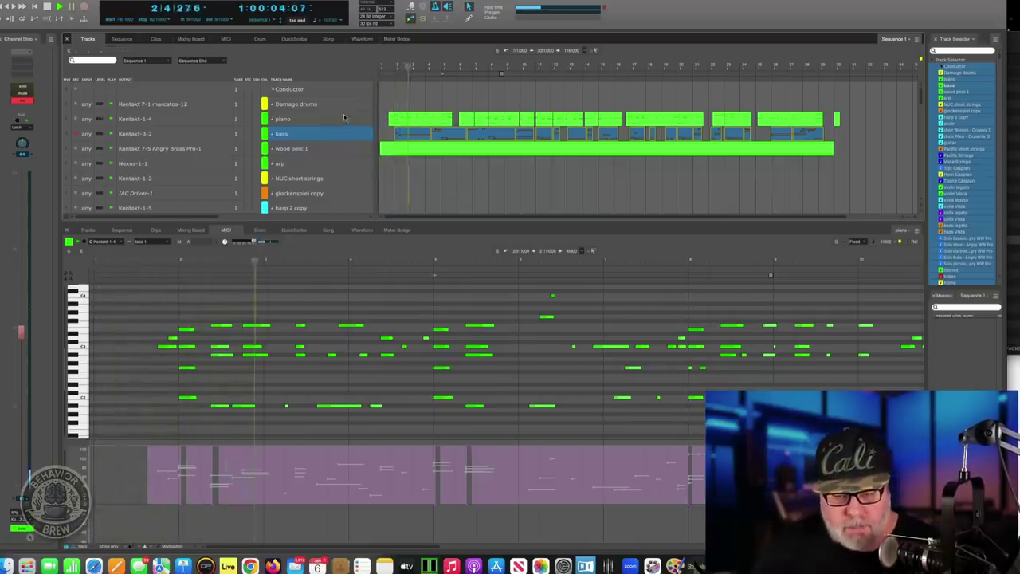
- Record-arm the arp track and record its part from the start of the sequence to measure 30
drag(493, 221, 499, 278)
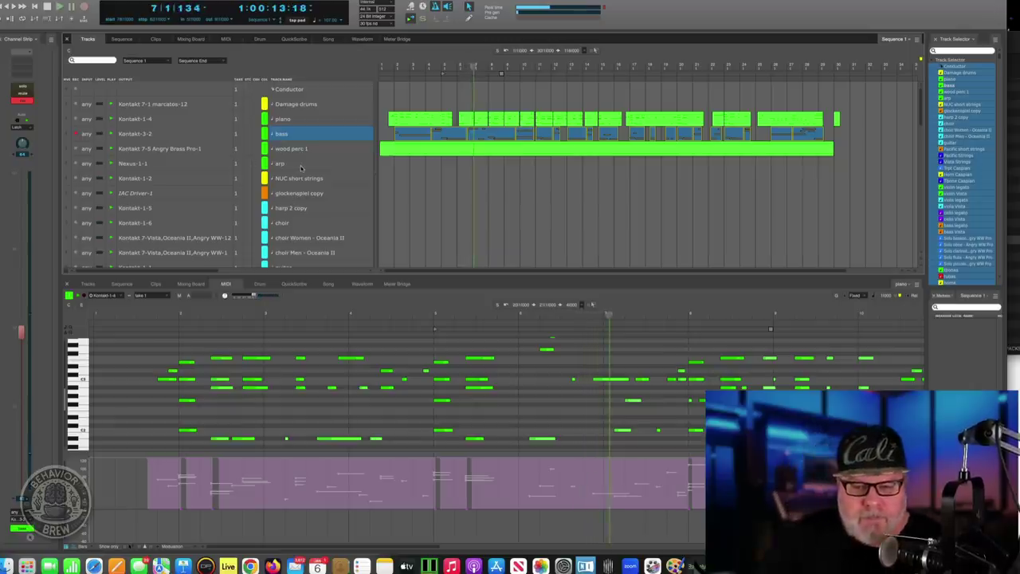
click(301, 166)
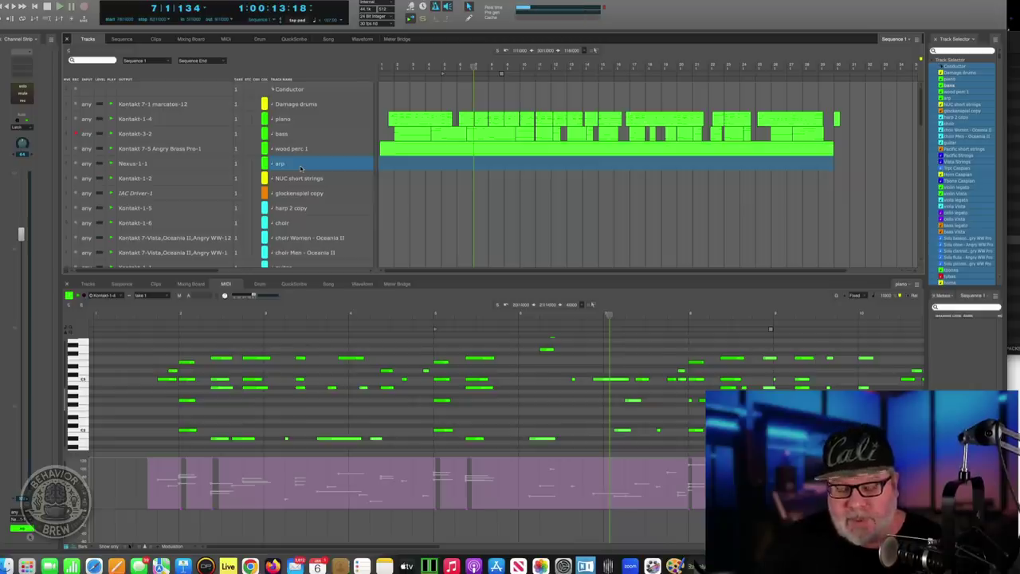
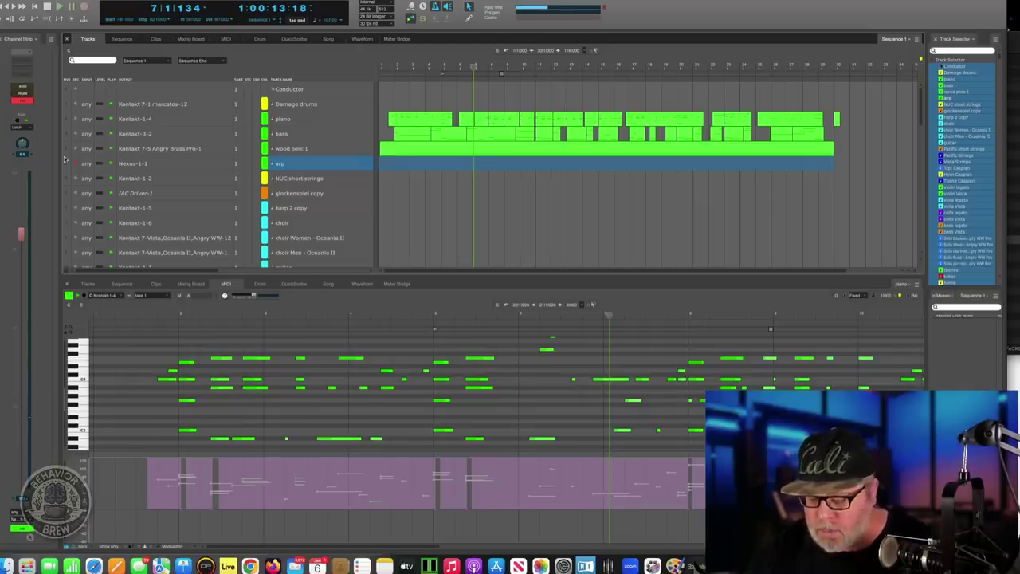
key(Return)
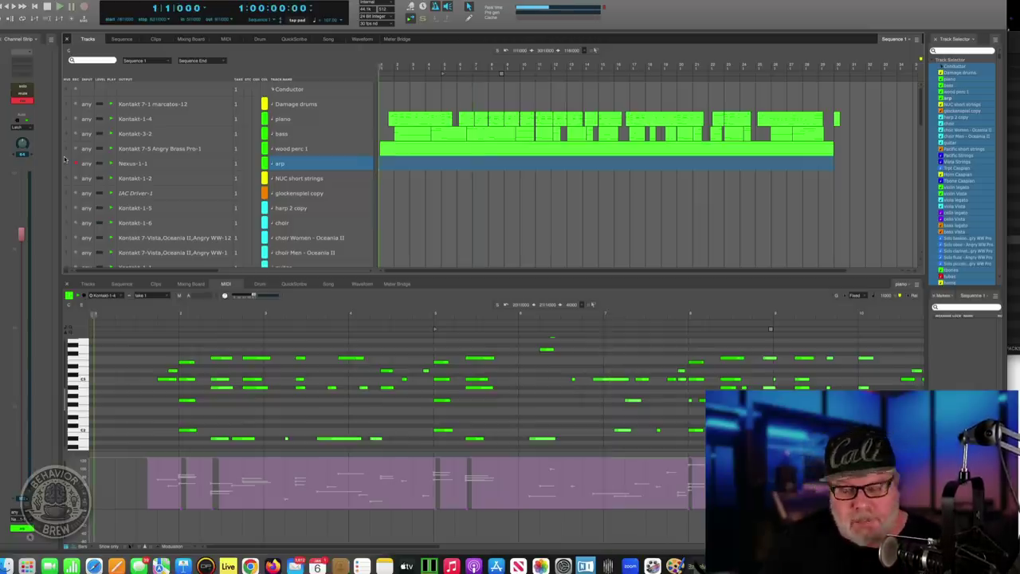
key(space)
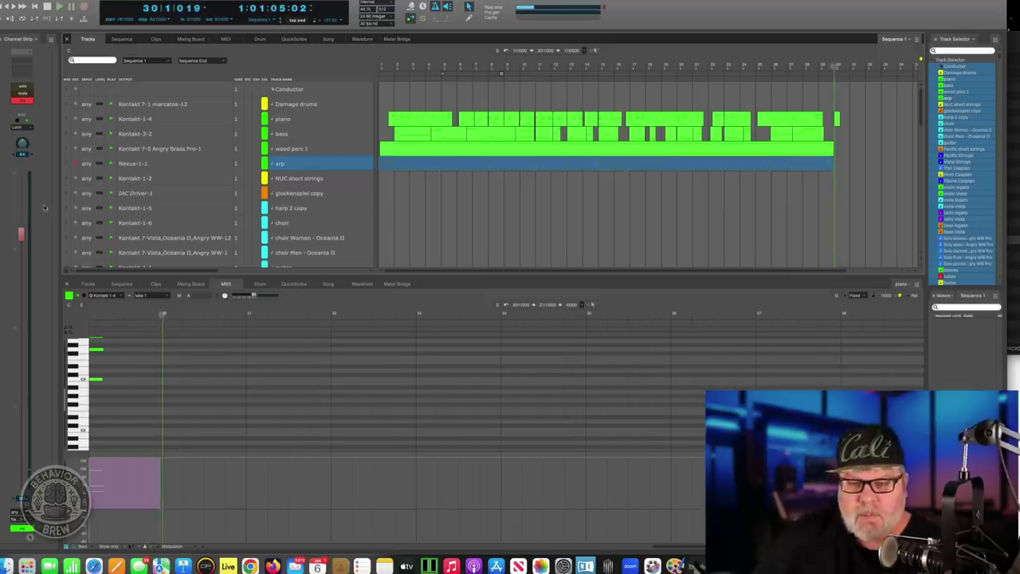
- Open the recorded arp part in the MIDI editor and quantize all of it to the next longer note-value grid
key(Down)
key(Down)
drag(857, 191, 410, 164)
key(Delete)
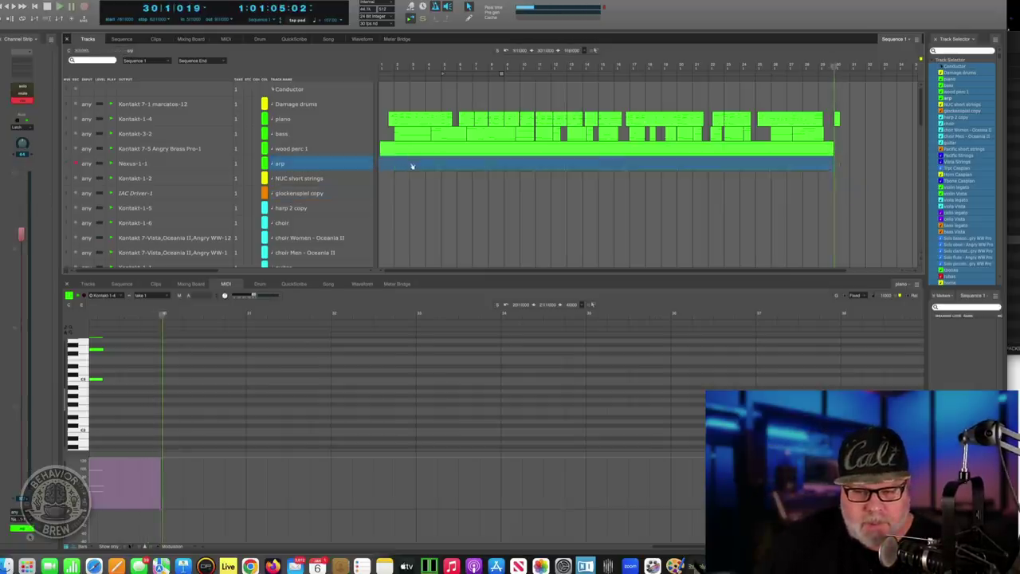
double_click(412, 165)
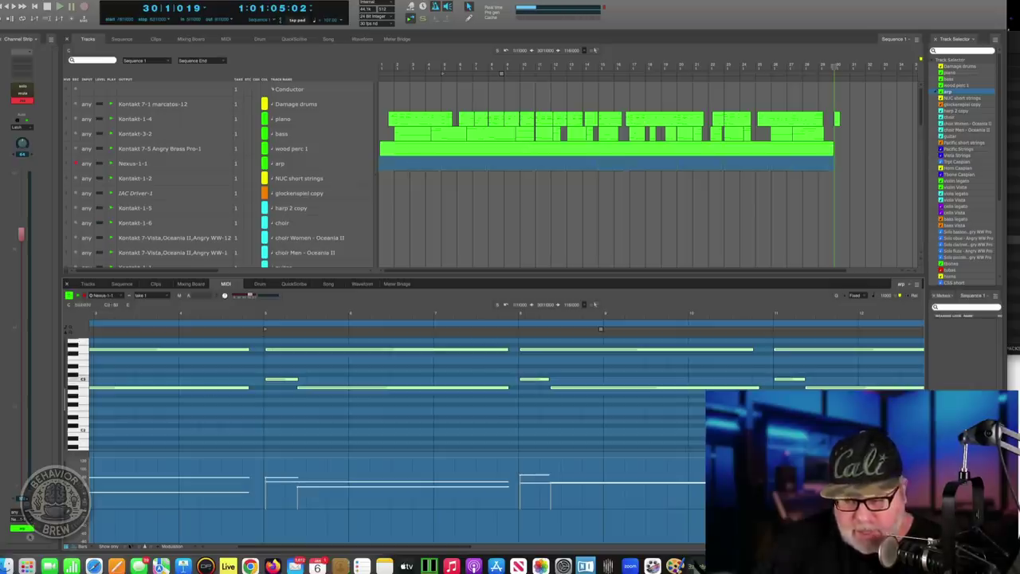
key(alt+0)
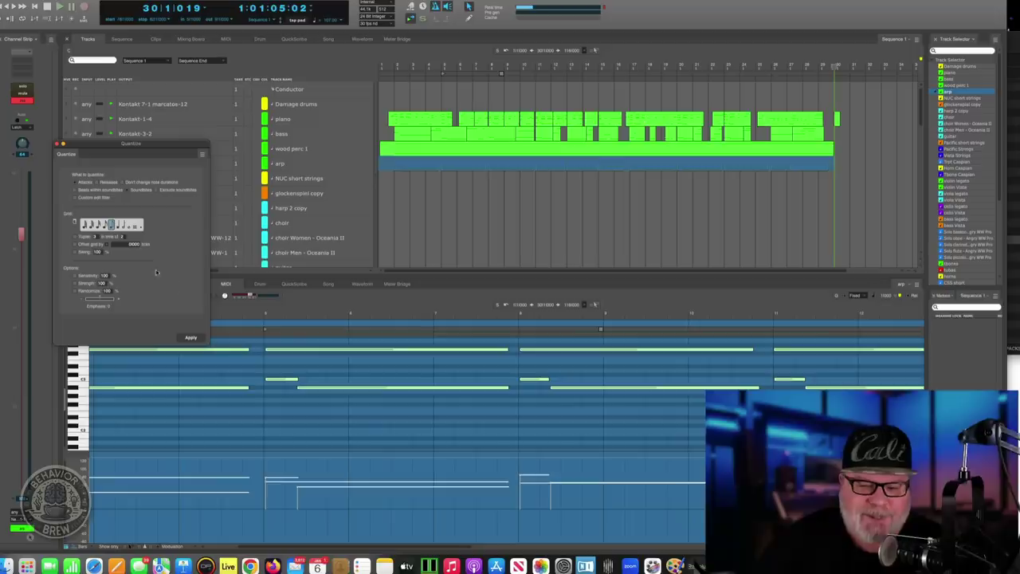
click(118, 225)
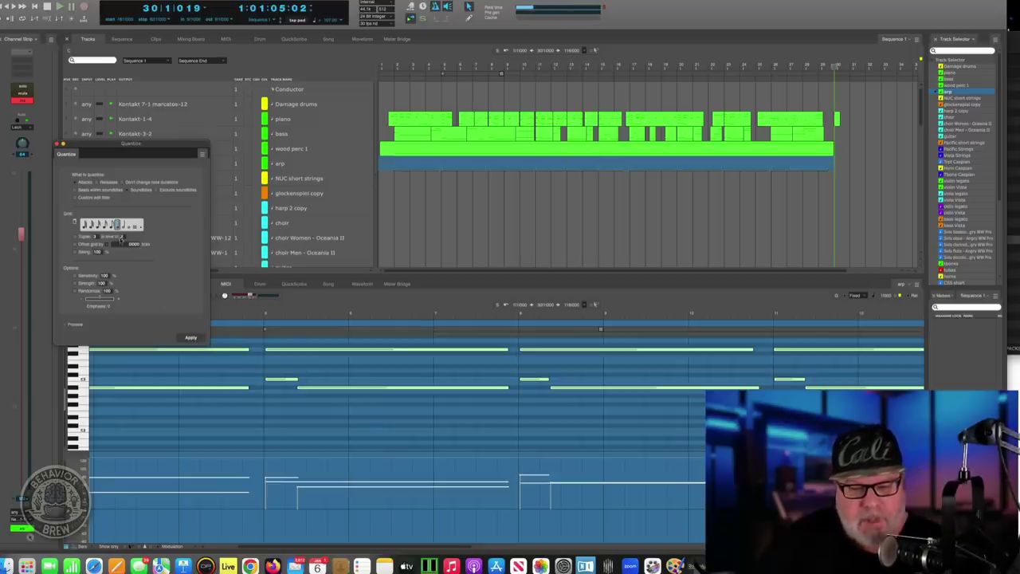
click(191, 338)
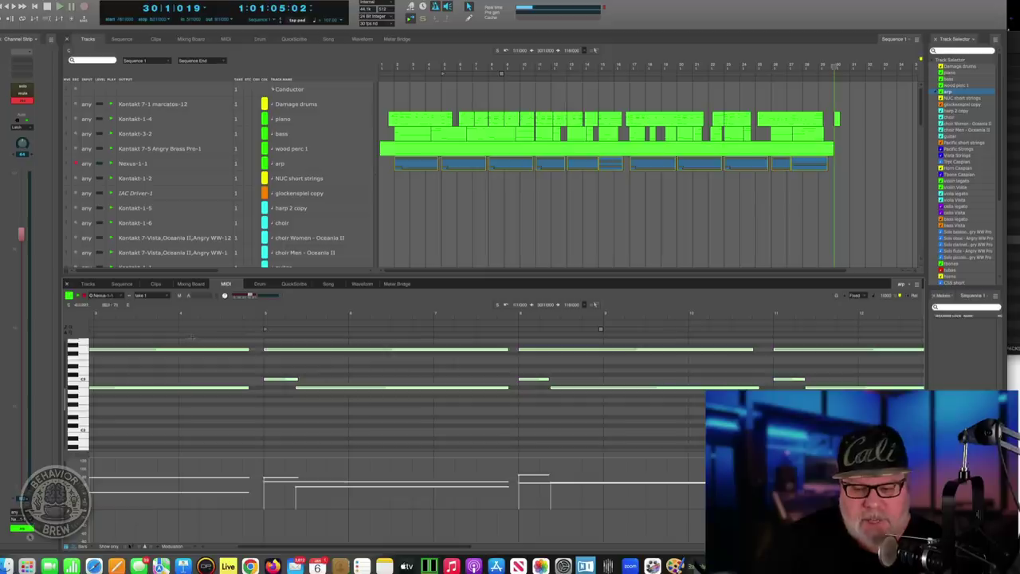
- Enlarge the tracks area and move the Pacific Strings track directly below the arp track
click(449, 237)
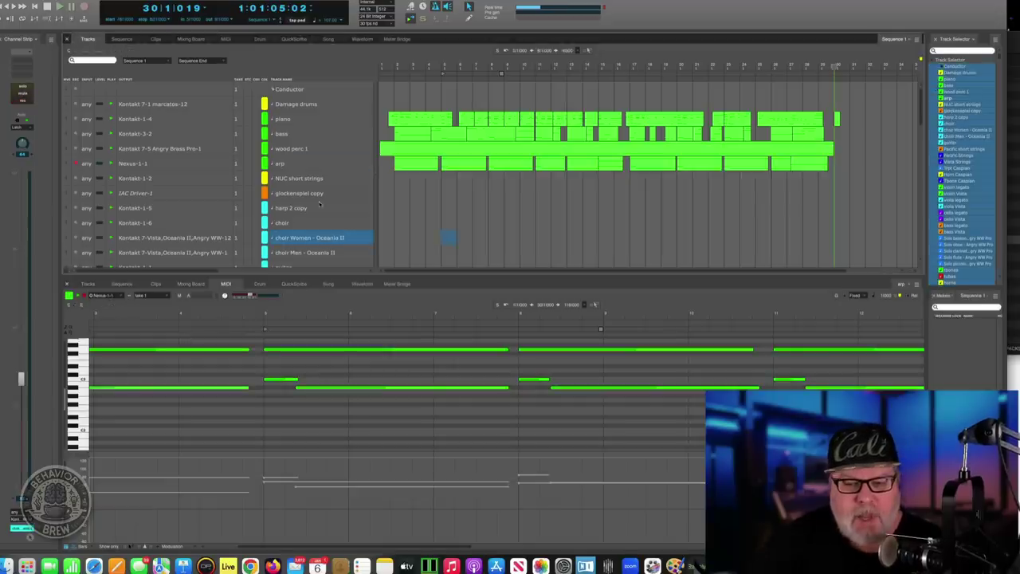
drag(497, 275, 501, 383)
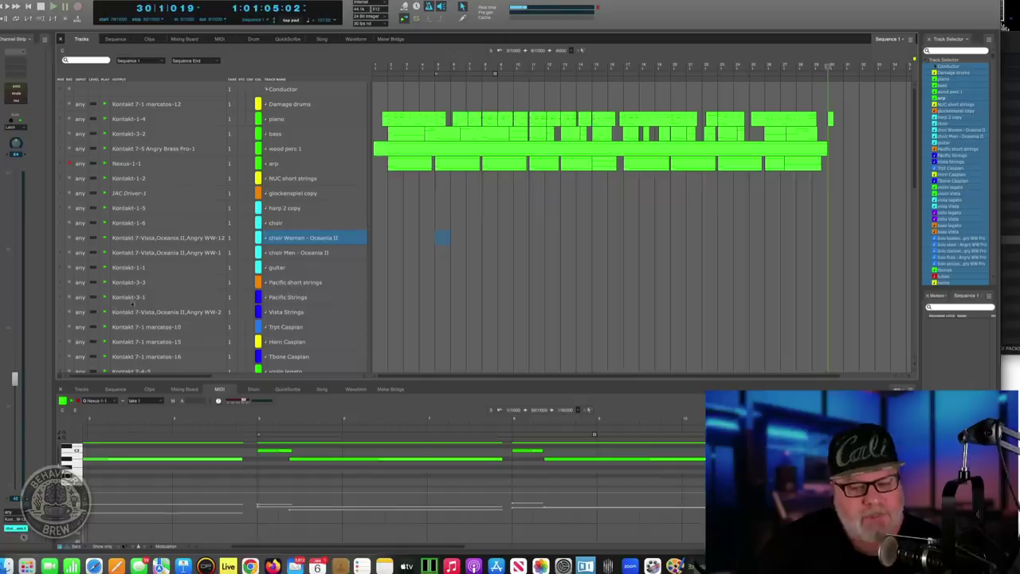
drag(59, 299, 67, 178)
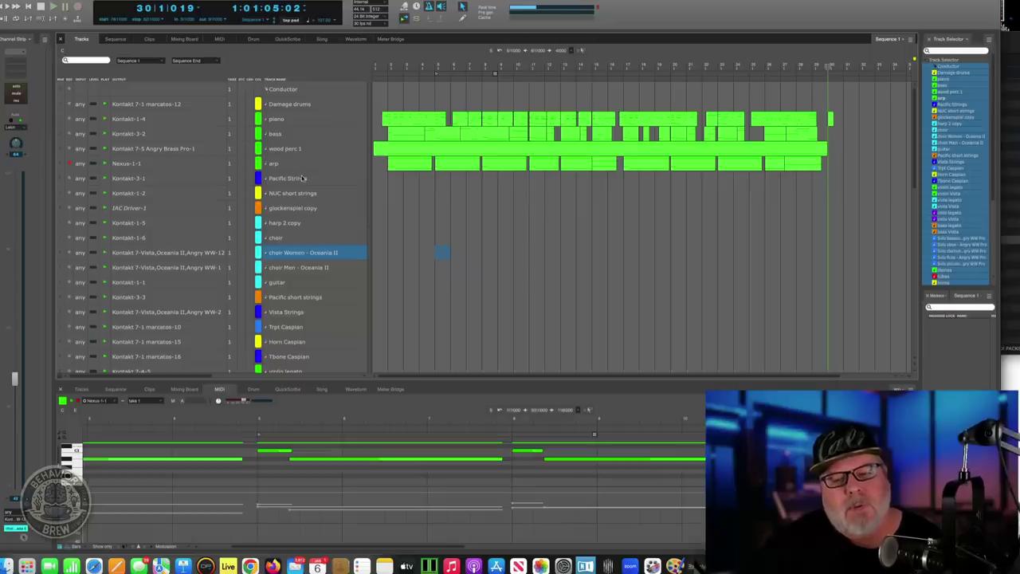
- Check the Nexus-1 instrument's plug-in window and duplicate the Nexus-1 instrument track at the end of the track list
scroll(274, 336, down, 10)
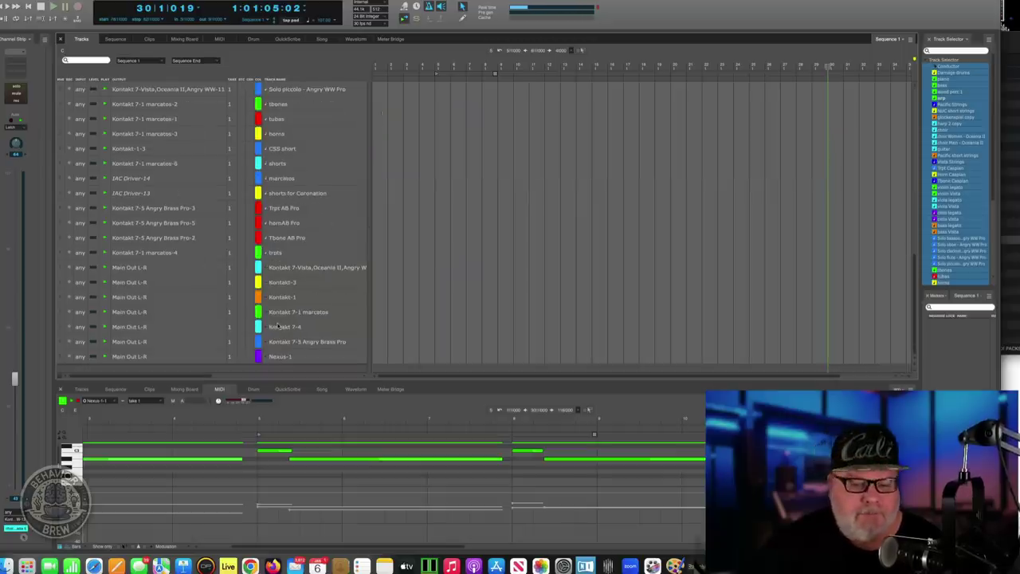
double_click(284, 356)
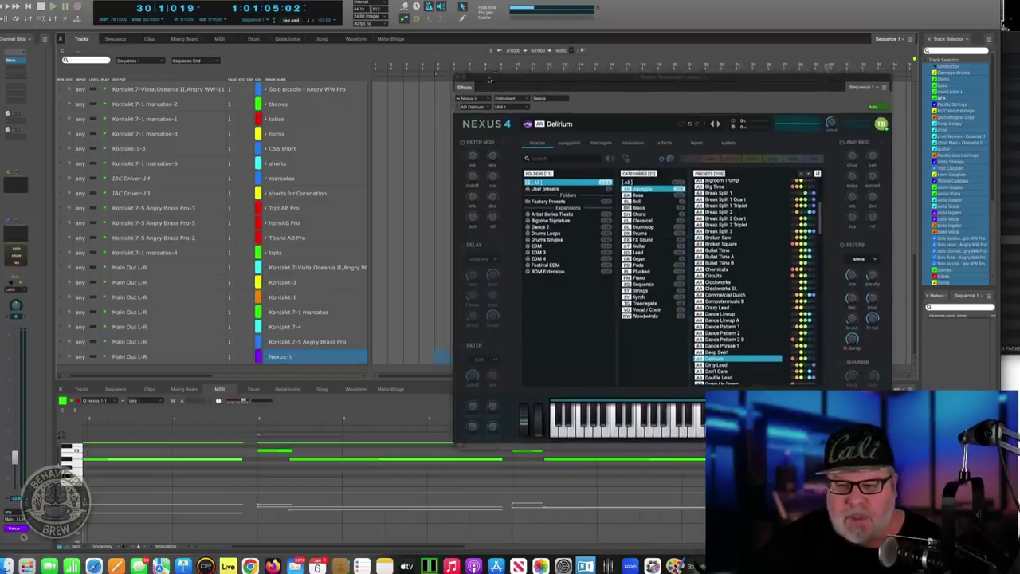
click(460, 80)
drag(284, 222, 284, 237)
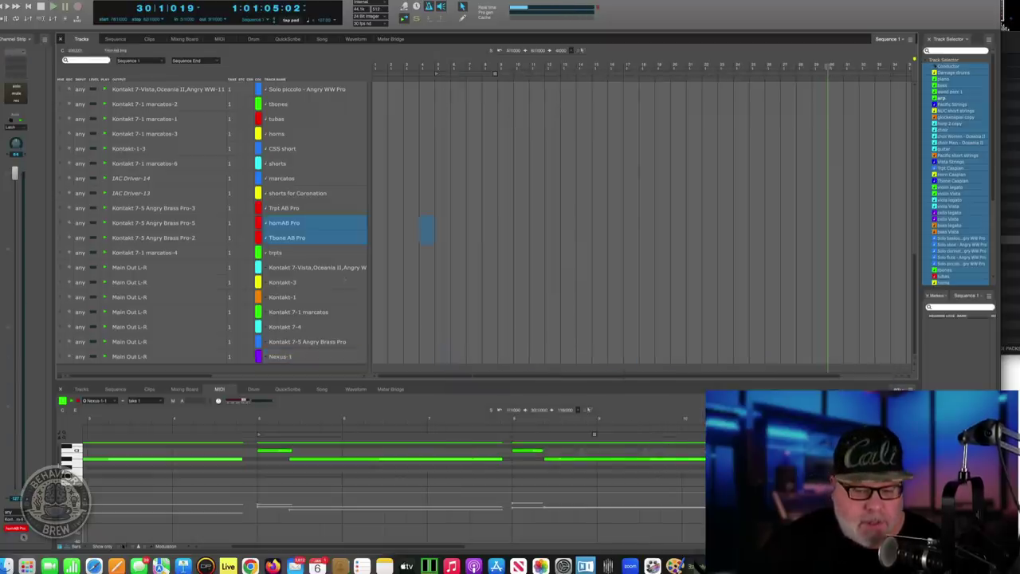
click(289, 357)
right_click(289, 357)
click(302, 366)
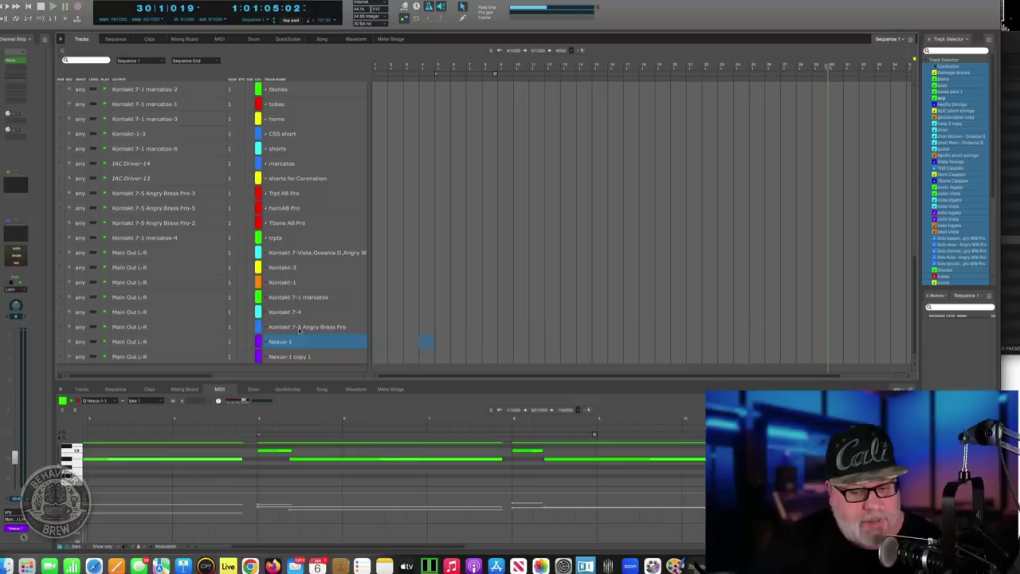
- Colour the duplicated Nexus-1 instrument track green and rename it Nexus-1 pad
click(259, 357)
click(262, 298)
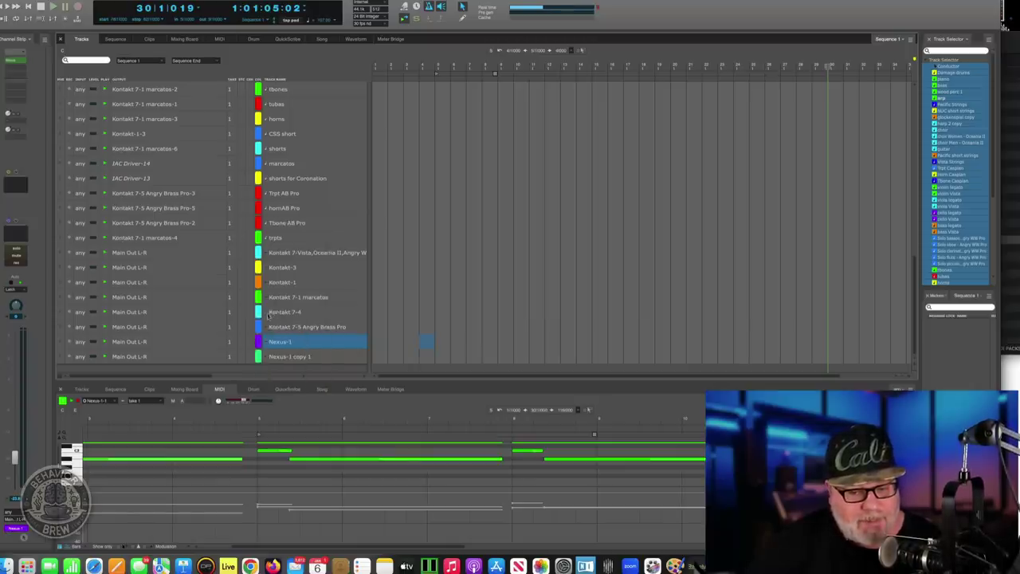
double_click(297, 357)
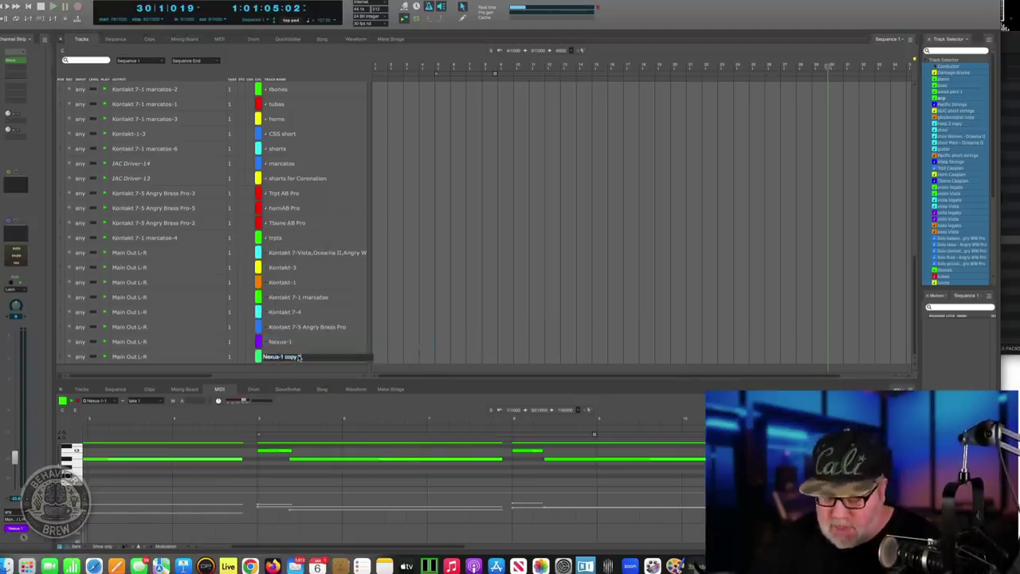
key(BackSpace)
key(BackSpace)
key(BackSpace)
key(BackSpace)
key(BackSpace)
key(BackSpace)
key(BackSpace)
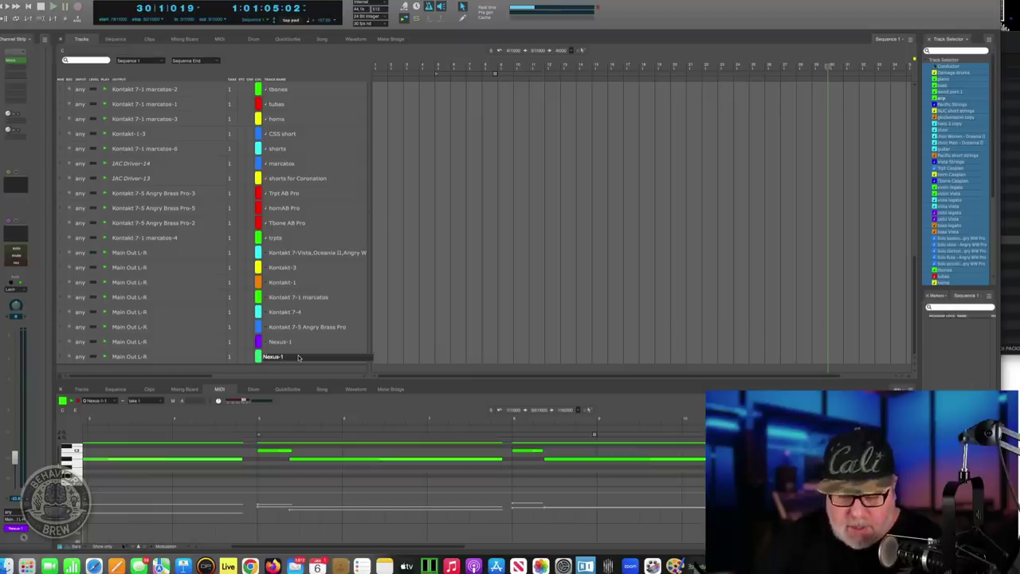
text(pad)
key(Return)
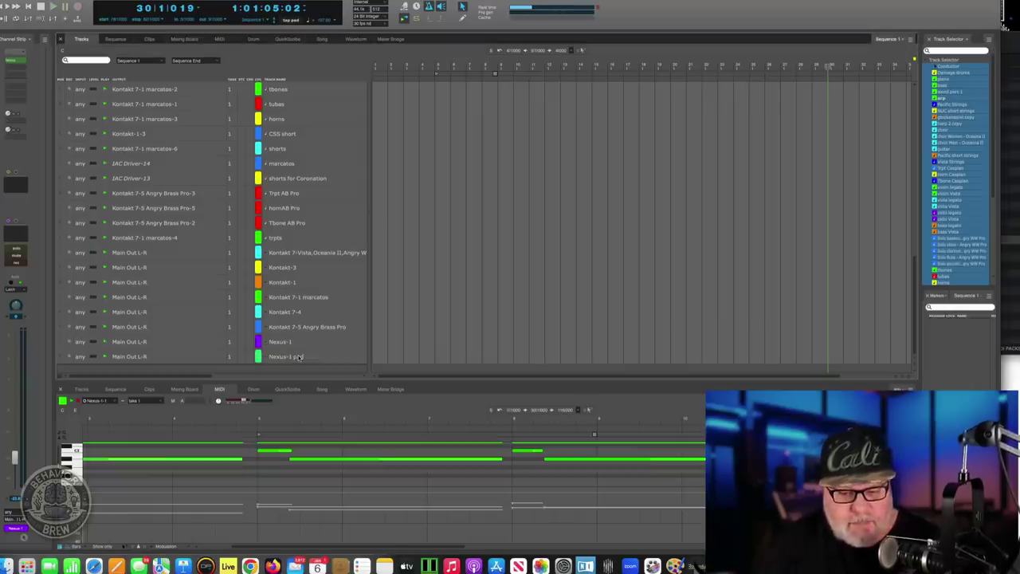
- Open the Nexus-1 pad instrument and select the 101 Darkpad preset from the Pads category
click(298, 357)
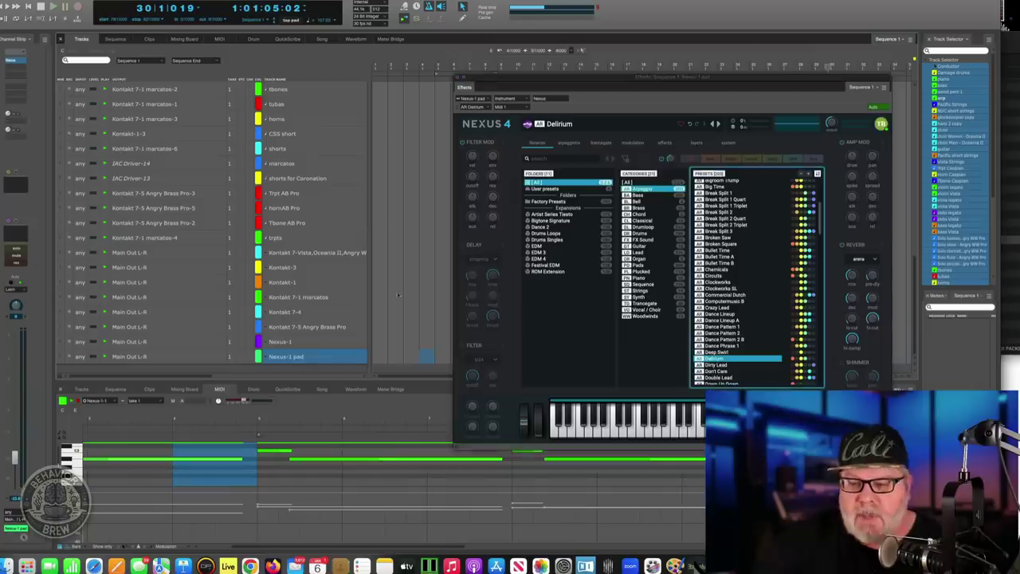
drag(596, 73, 543, 75)
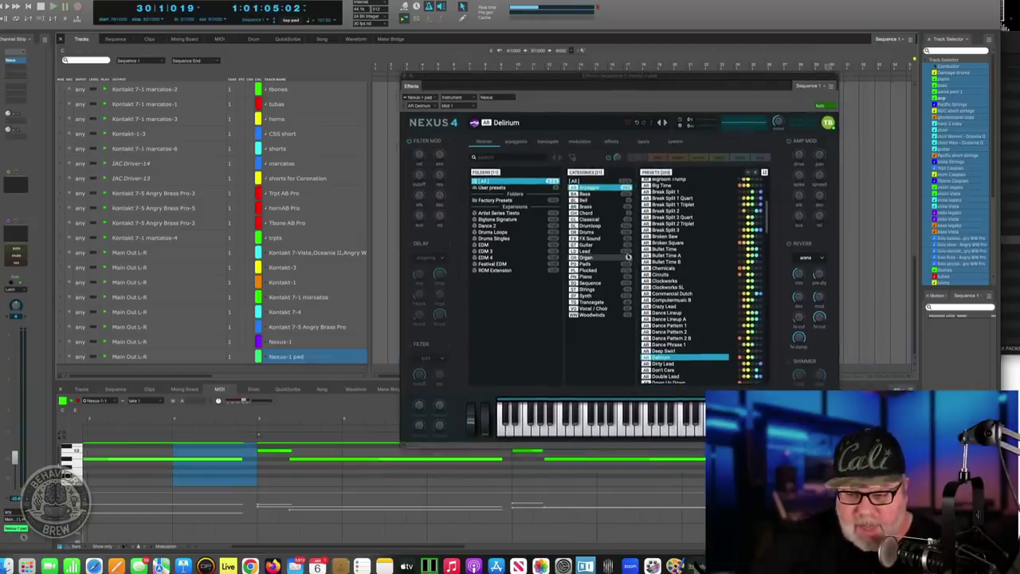
click(590, 264)
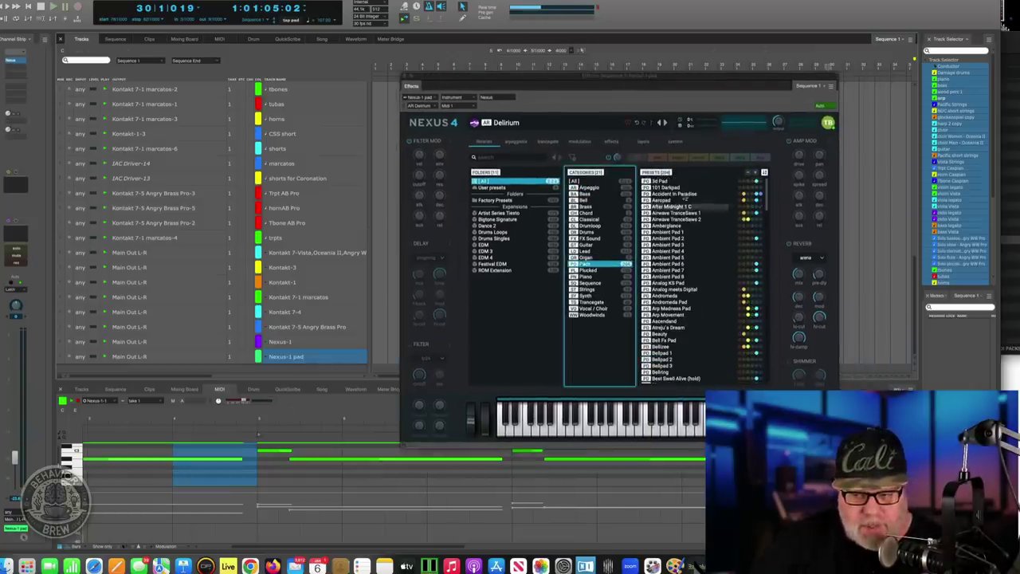
click(677, 188)
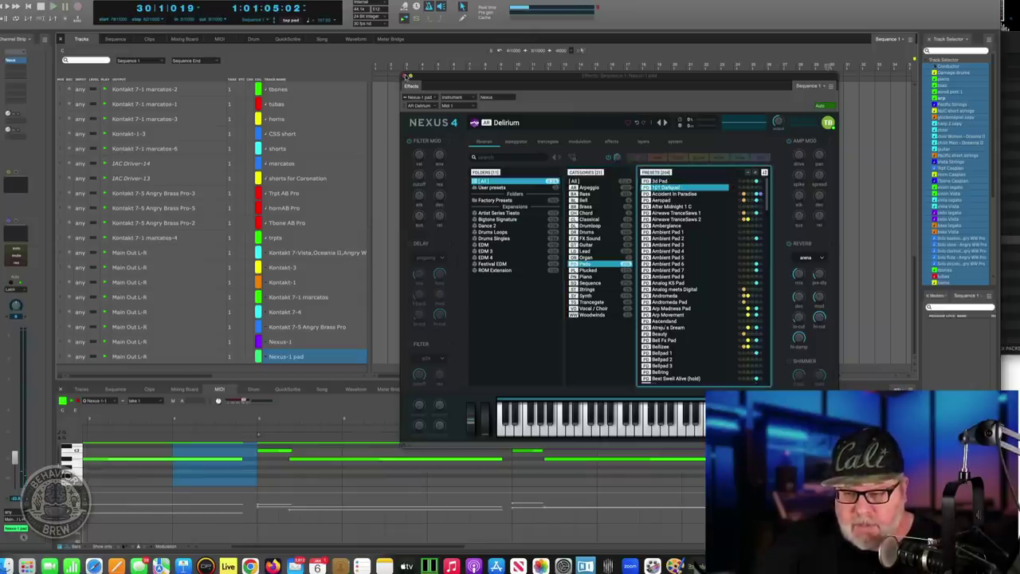
drag(519, 78, 682, 184)
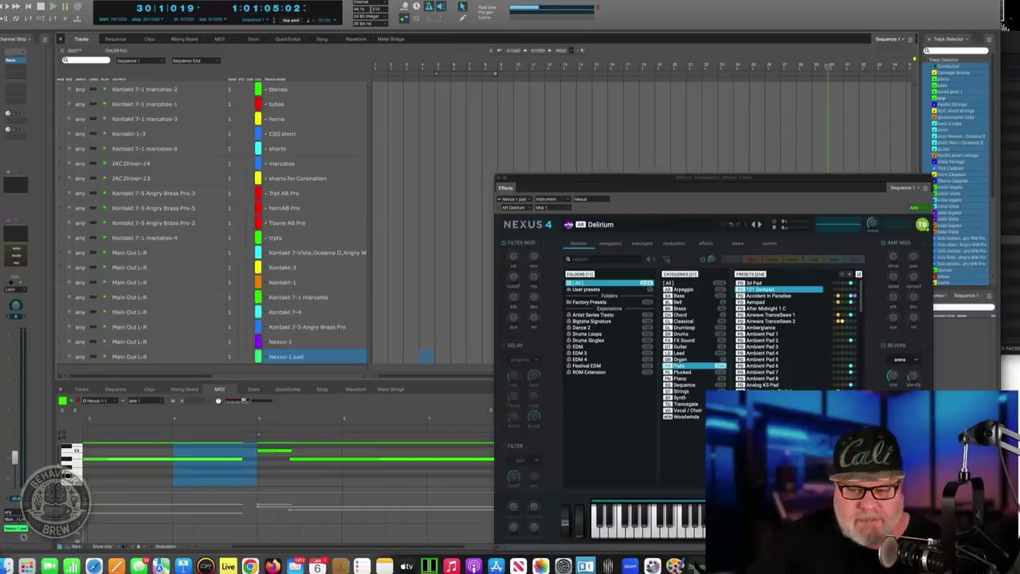
- Add a similar MIDI track below the arp track and name it pad
scroll(215, 223, up, 15)
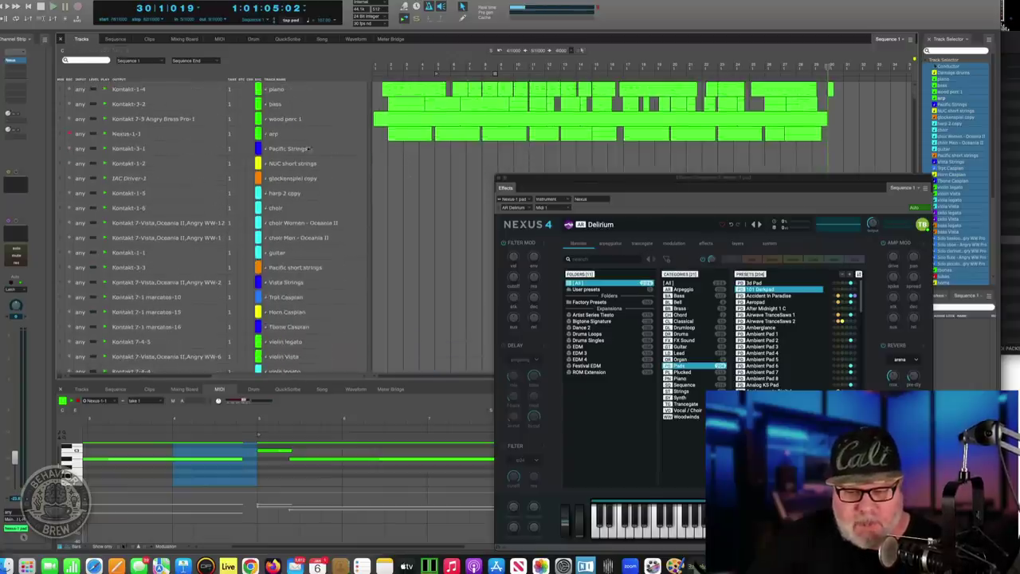
click(279, 134)
right_click(283, 135)
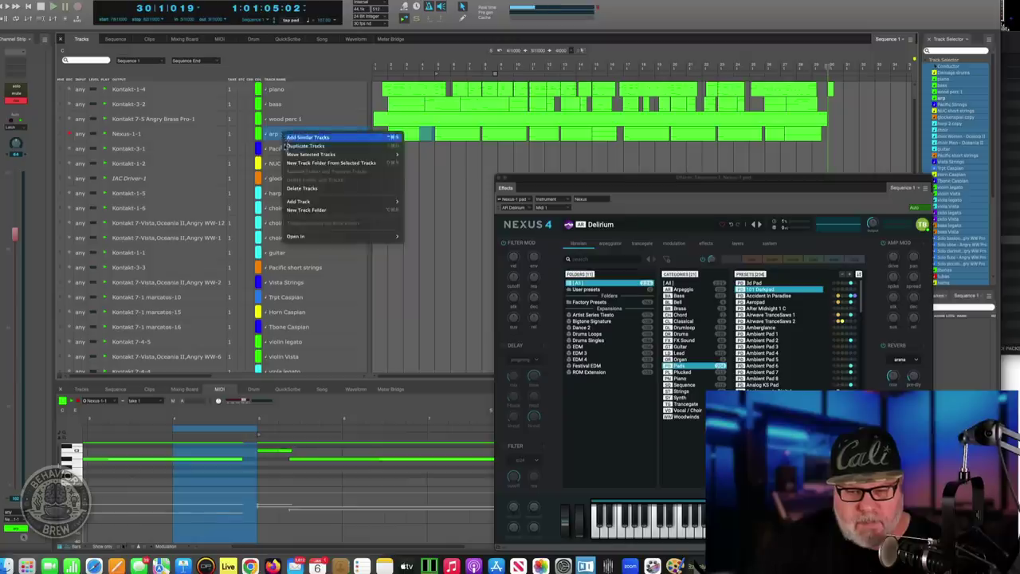
click(286, 138)
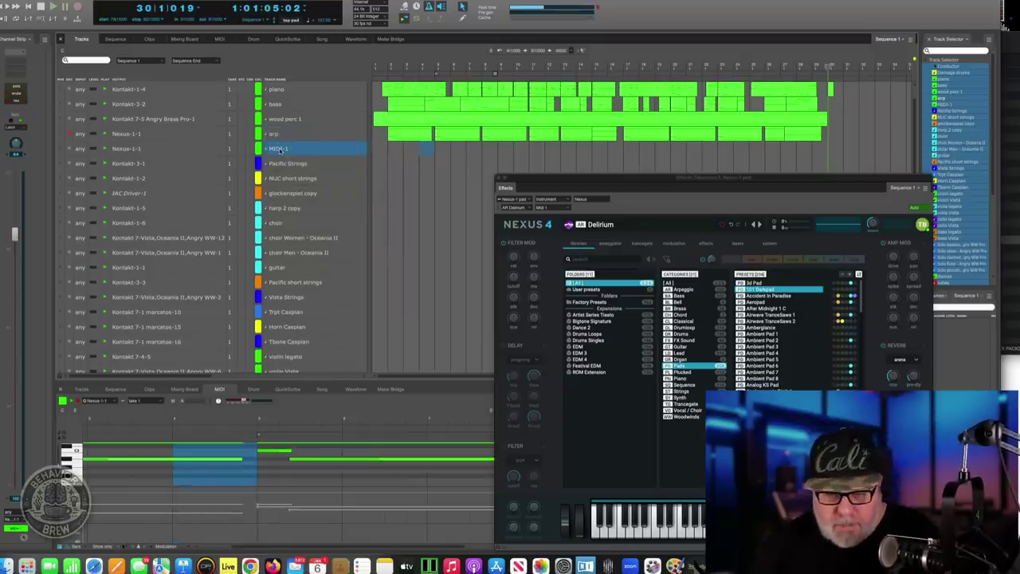
double_click(279, 149)
text(pad)
key(Return)
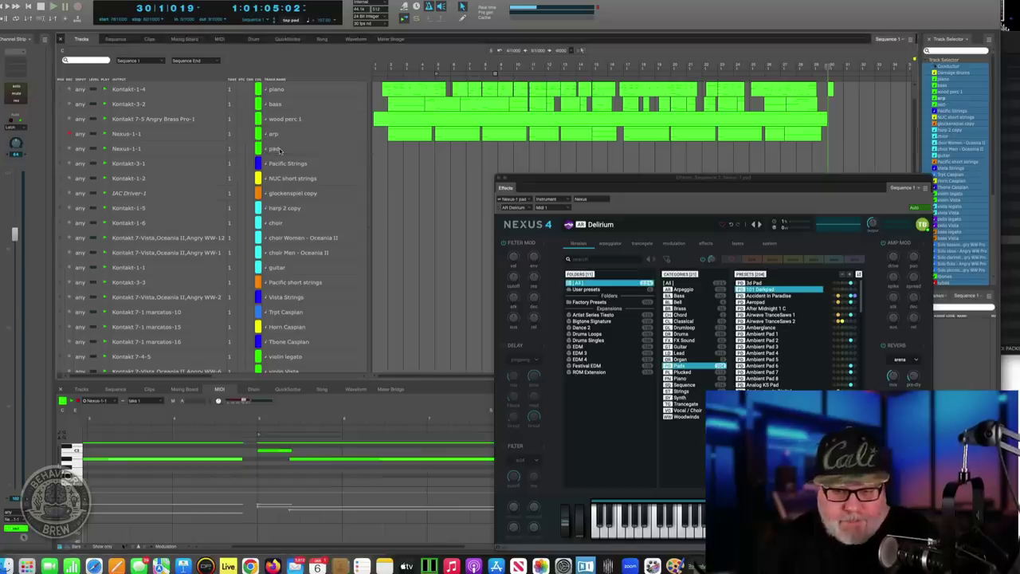
- Route the pad track's output to Nexus-1 pad-1 and arm the track for recording
click(126, 149)
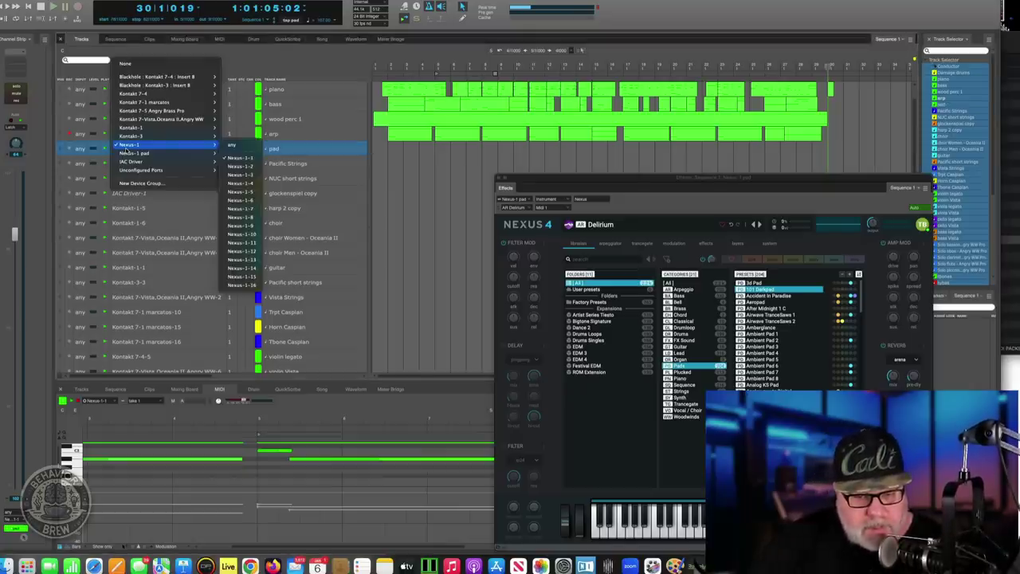
click(131, 154)
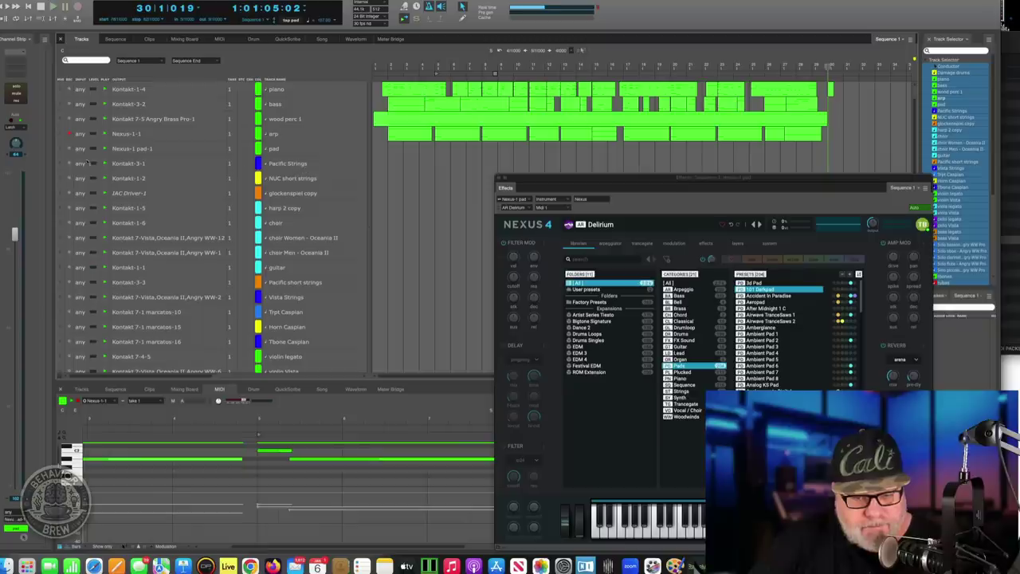
click(70, 150)
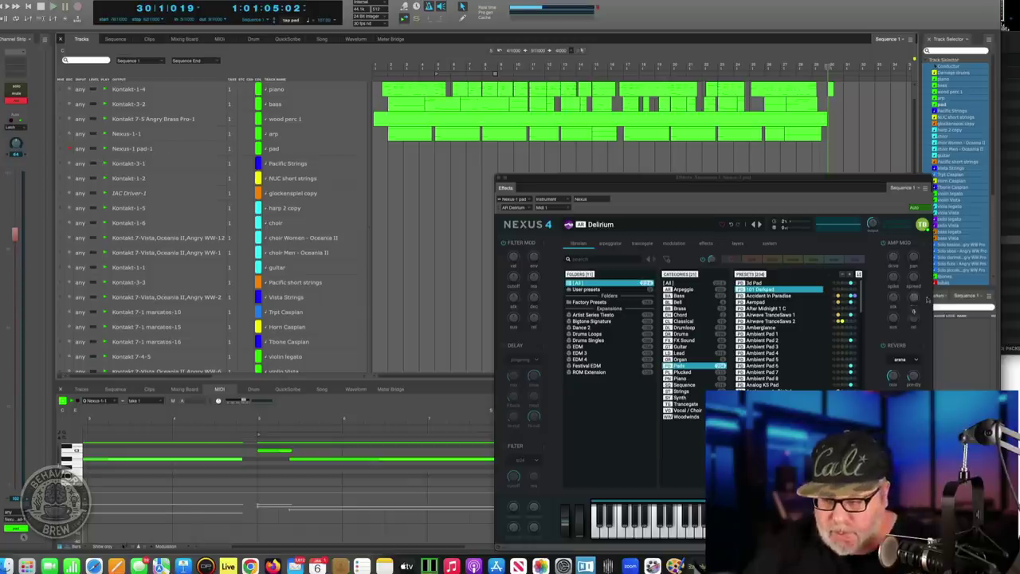
- Try the 101 Darkpad, Ambient Pad 4 and Ambient Pad 7 presets on the Nexus-1 pad instrument
click(759, 289)
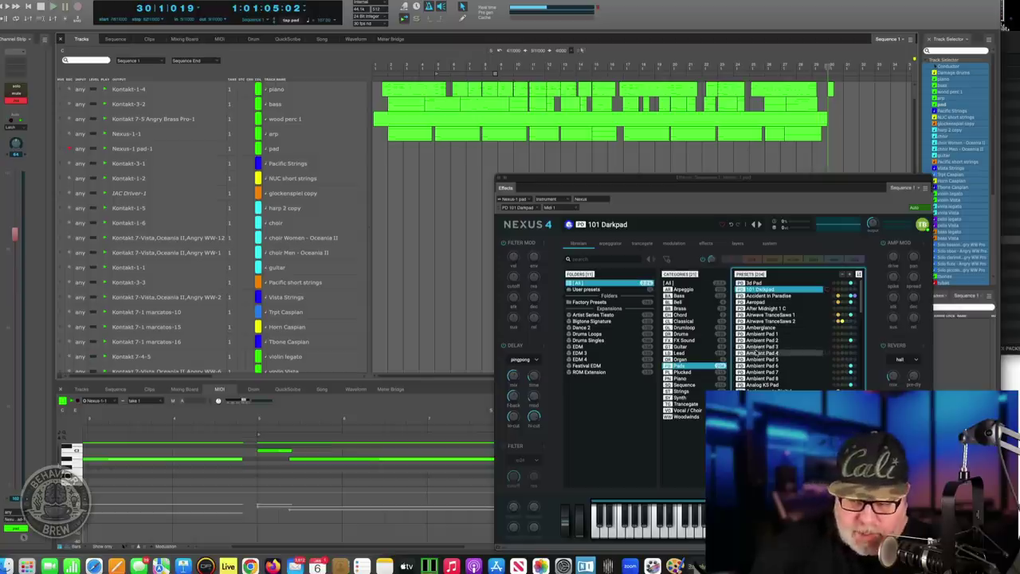
click(758, 352)
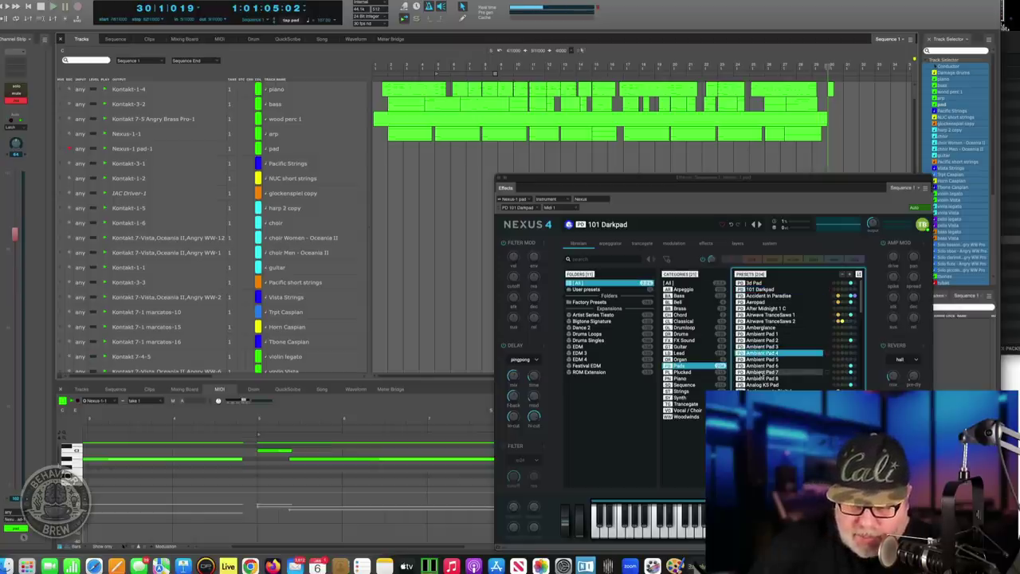
click(761, 372)
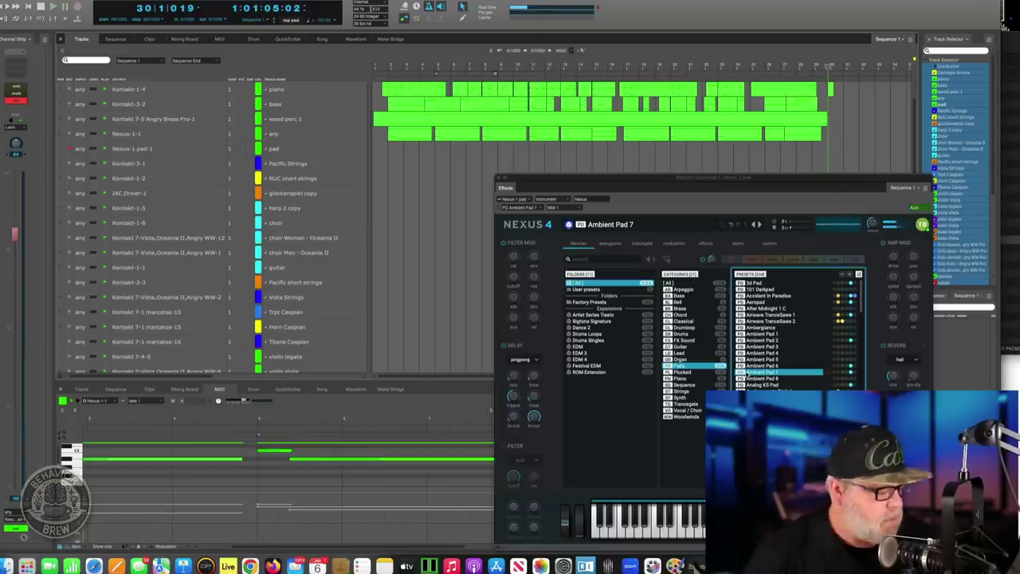
- Select the Nexus-1 pad instrument track at the end of the track list and adjust its volume
scroll(290, 333, down, 10)
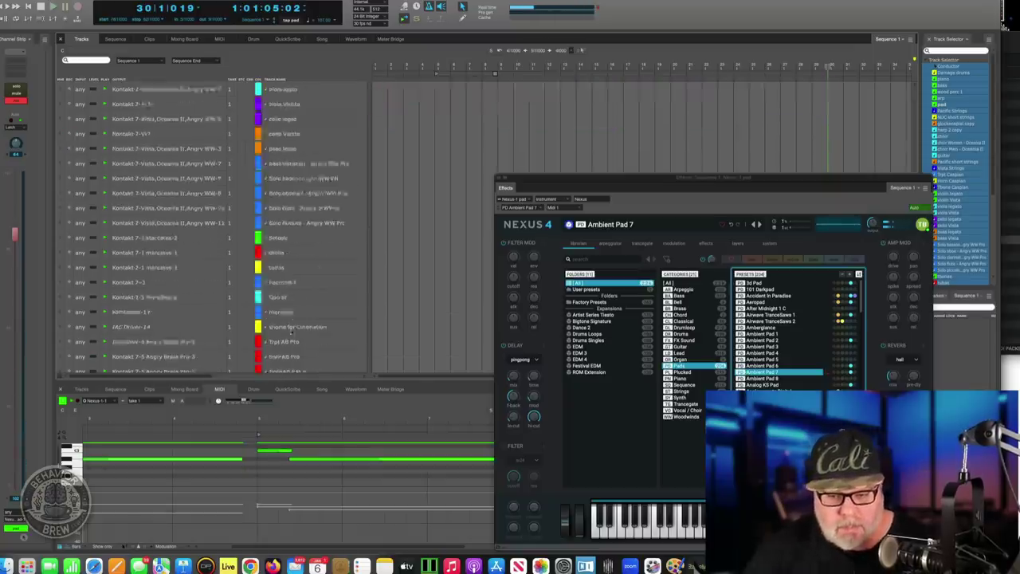
click(283, 357)
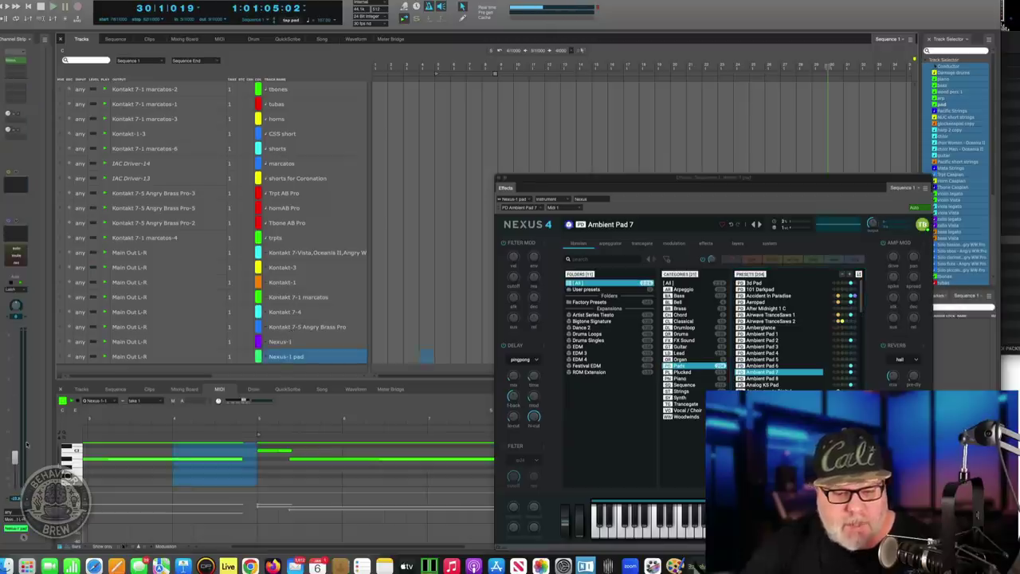
scroll(211, 231, up, 10)
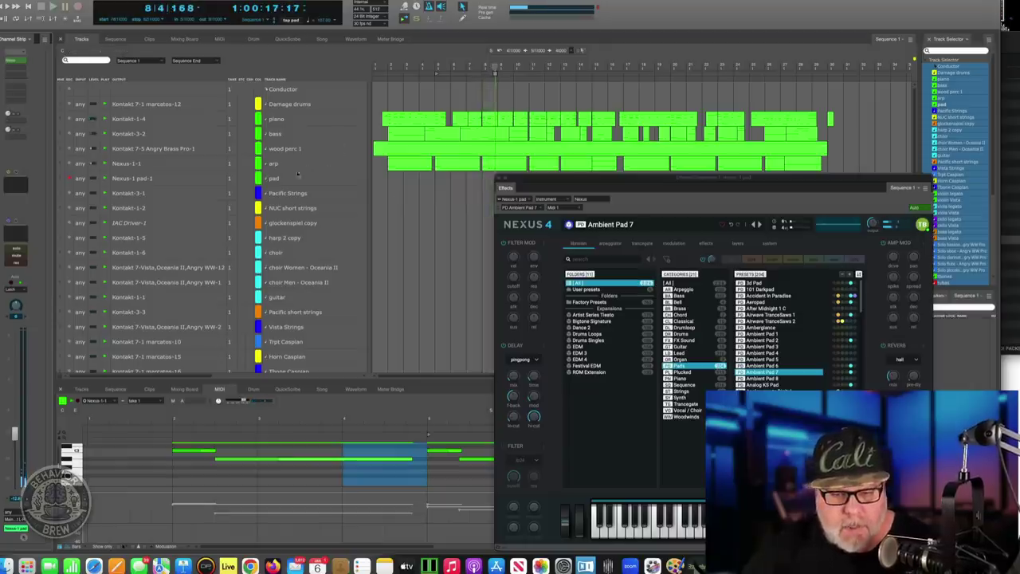
click(426, 178)
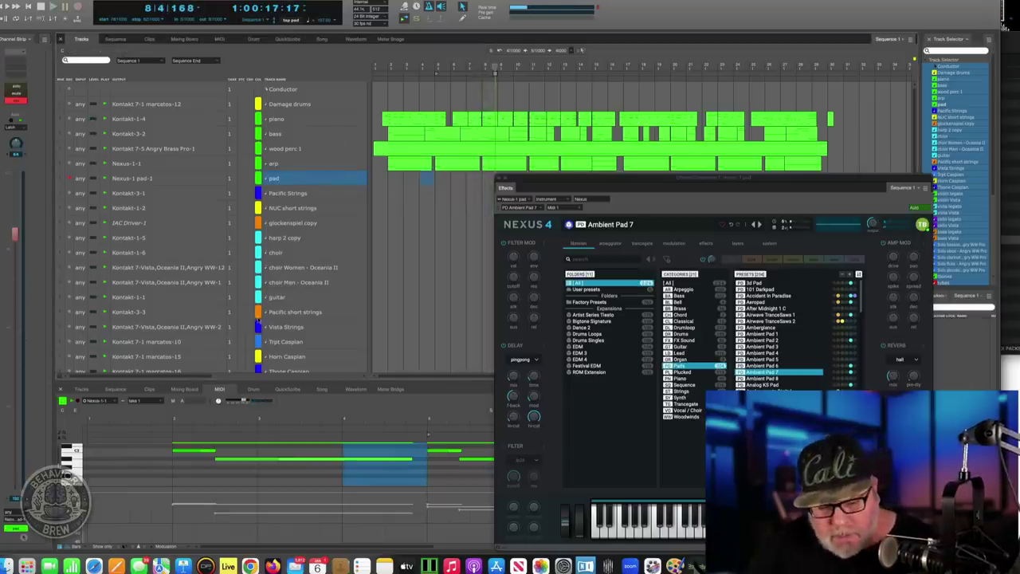
scroll(278, 311, down, 10)
click(289, 357)
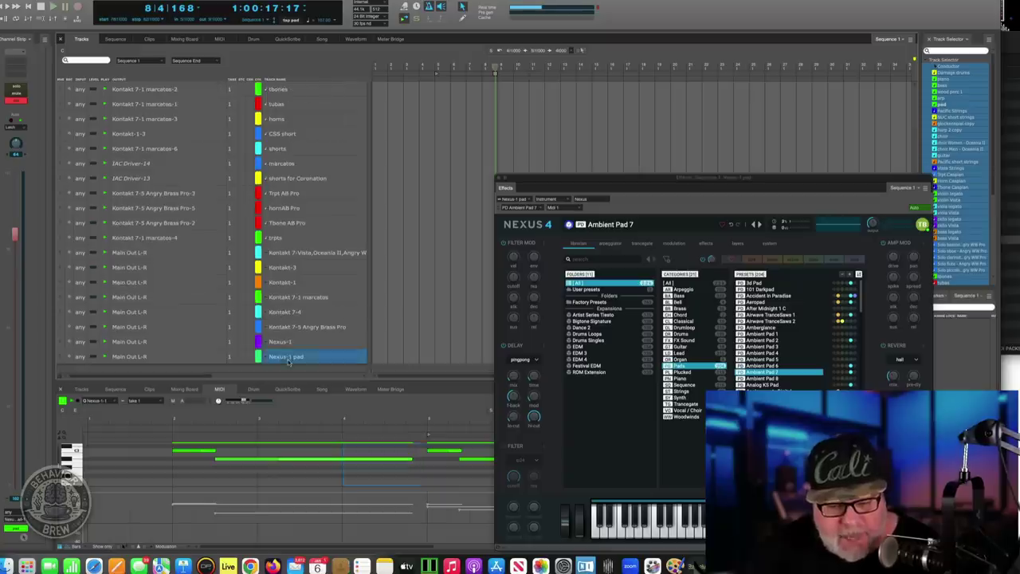
click(16, 440)
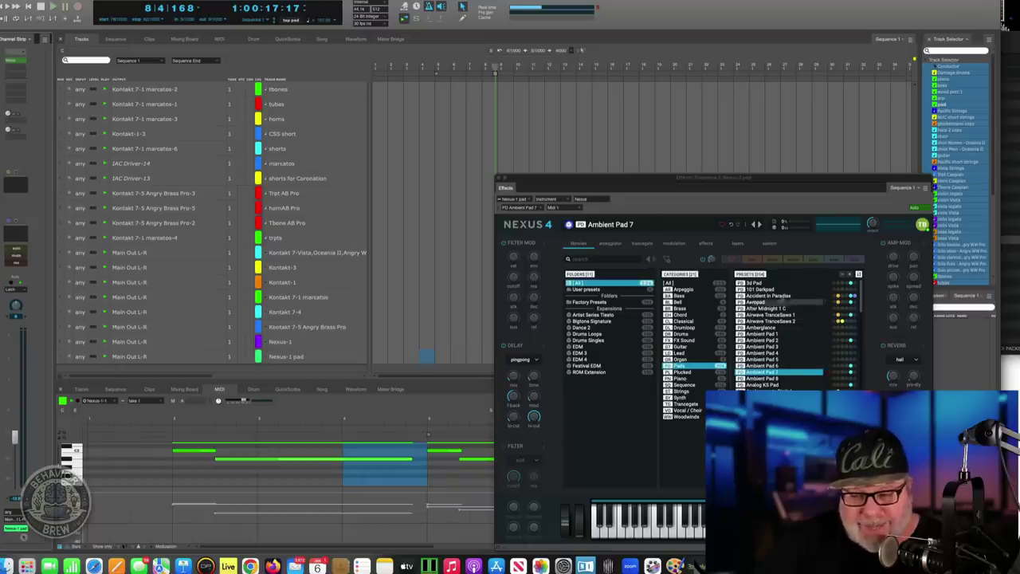
- Load the Accident In Paradise preset and record the pad part from the beginning of the sequence
click(776, 296)
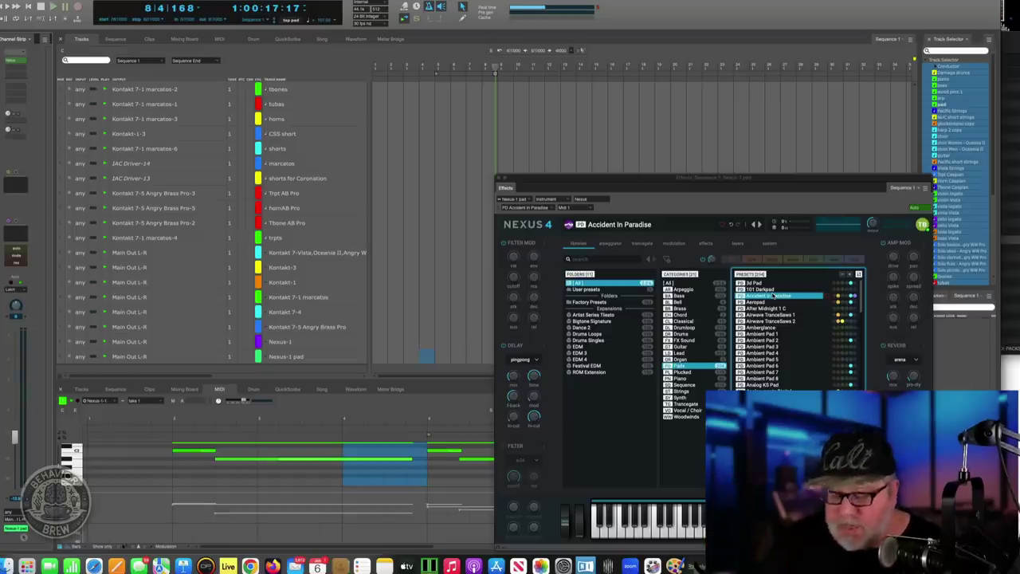
key(Return)
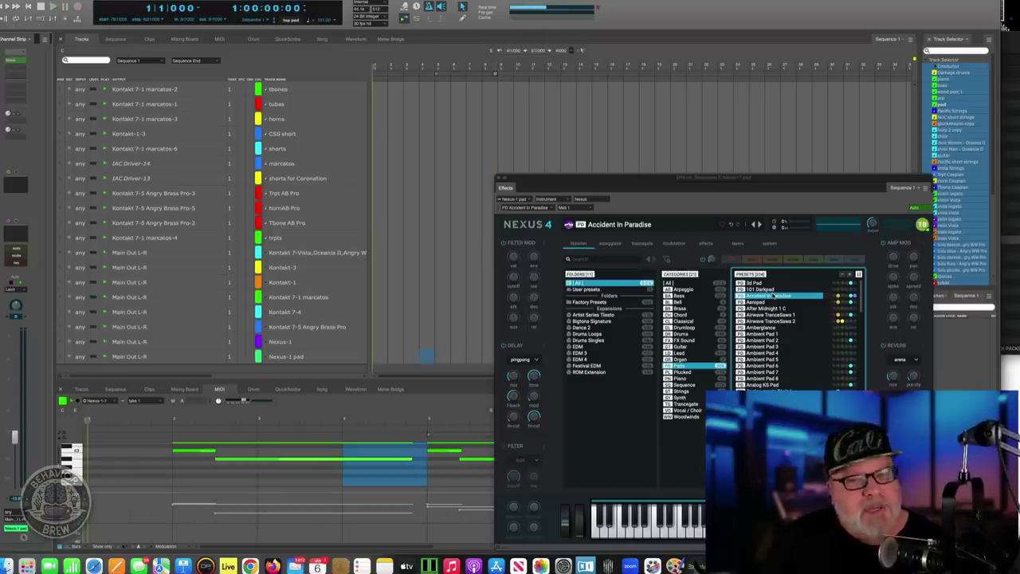
key(space)
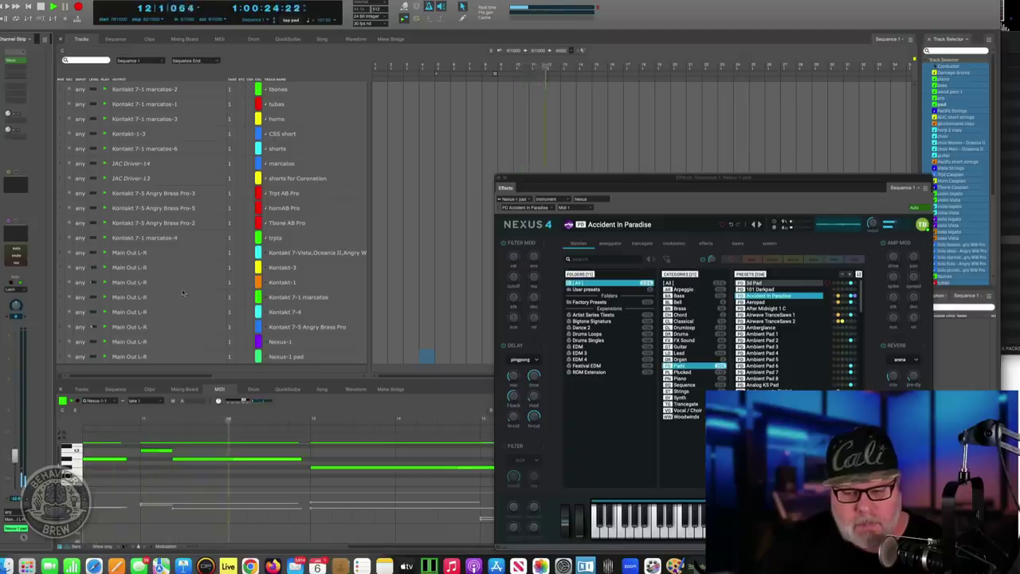
- Select the bass track to adjust its level during the recording pass, and move the Nexus plug-in window clear of the pad track
scroll(252, 209, up, 5)
scroll(252, 208, up, 10)
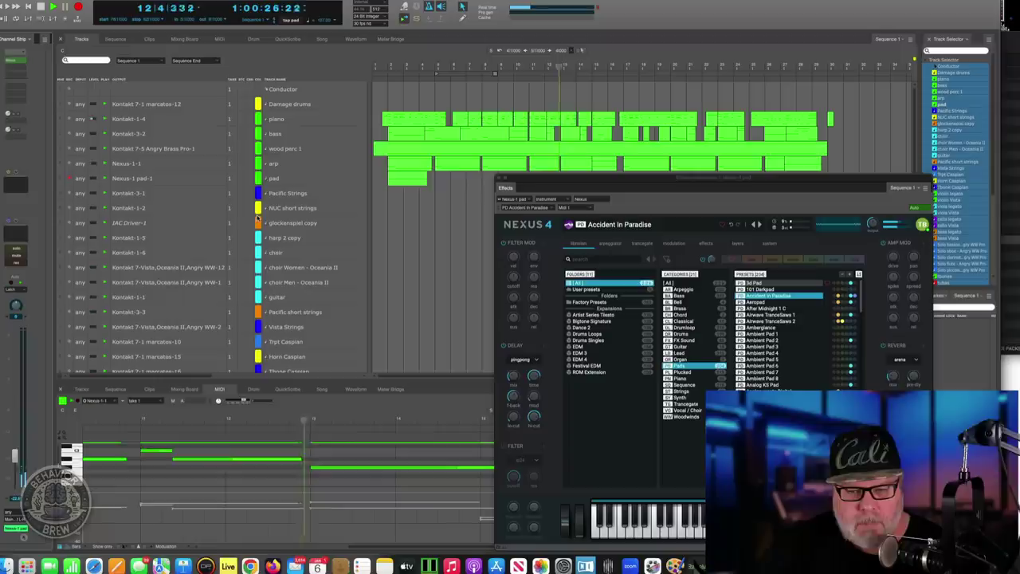
click(303, 133)
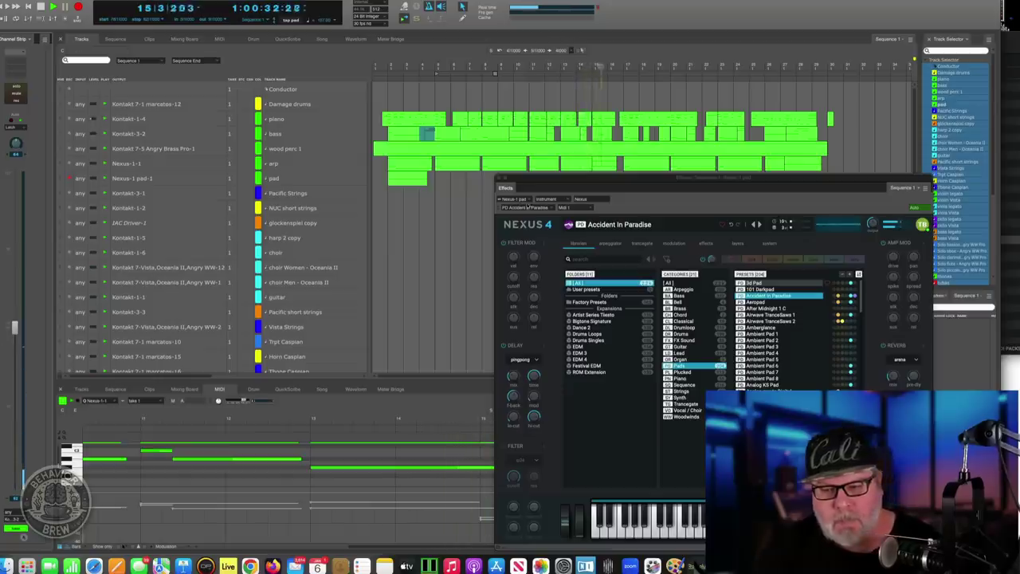
drag(535, 180, 562, 200)
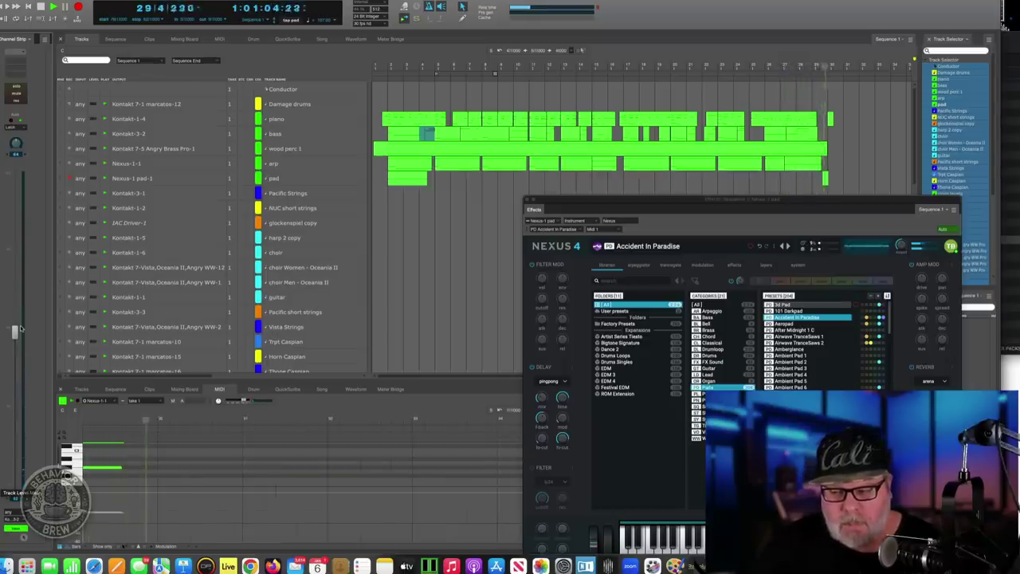
- Stop recording, disarm the pad track and open its first recorded region in the MIDI editor
click(426, 267)
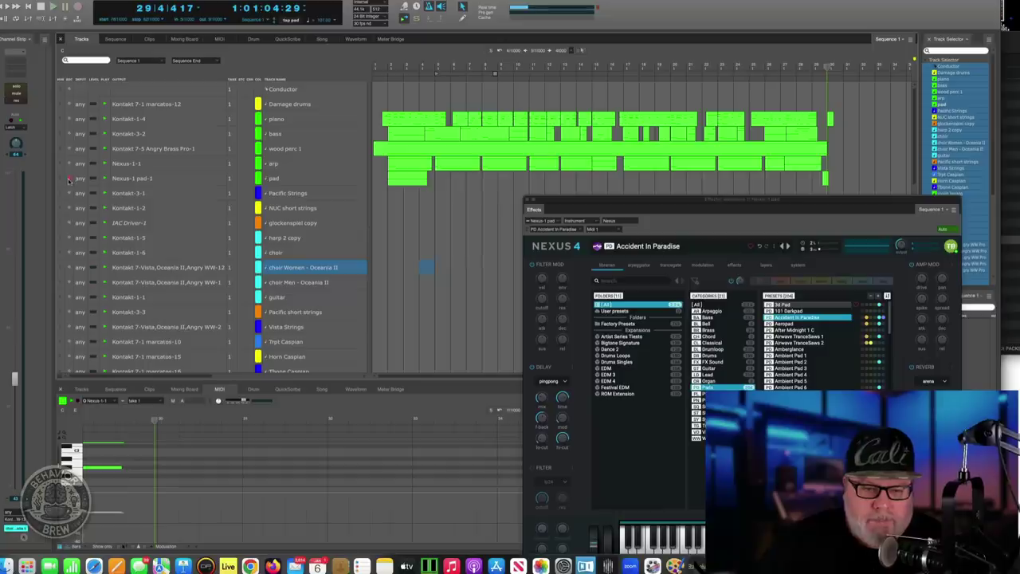
click(399, 222)
click(399, 180)
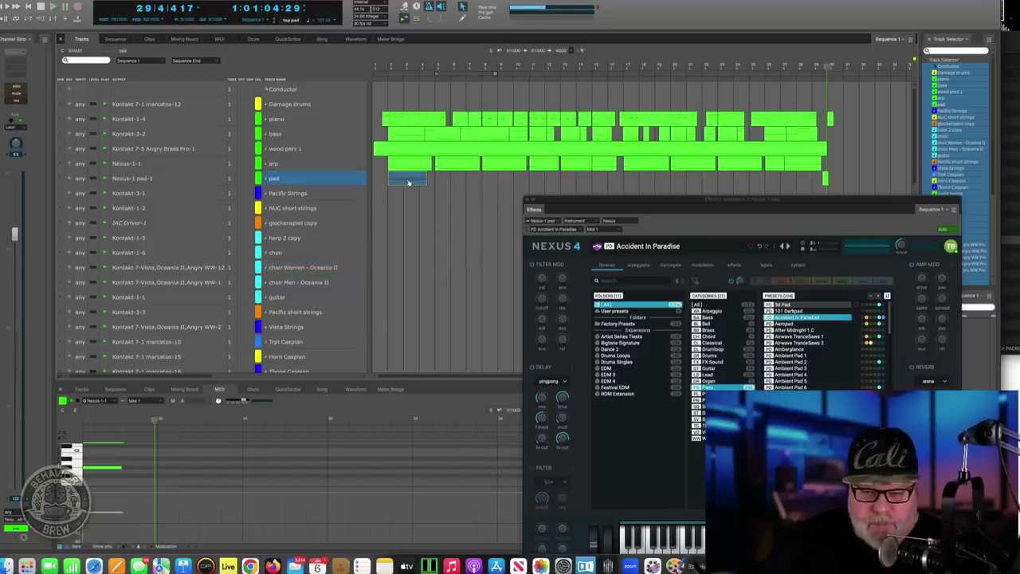
click(408, 182)
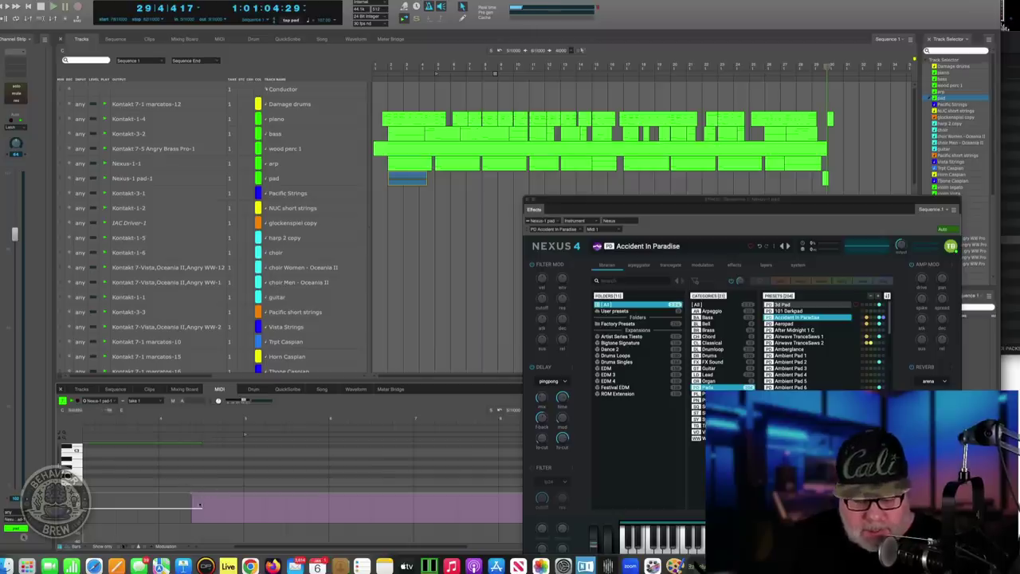
- Look through the pad region in the MIDI editor and move the Nexus plug-in window farther away from the tracks
scroll(264, 237, down, 5)
scroll(299, 283, up, 5)
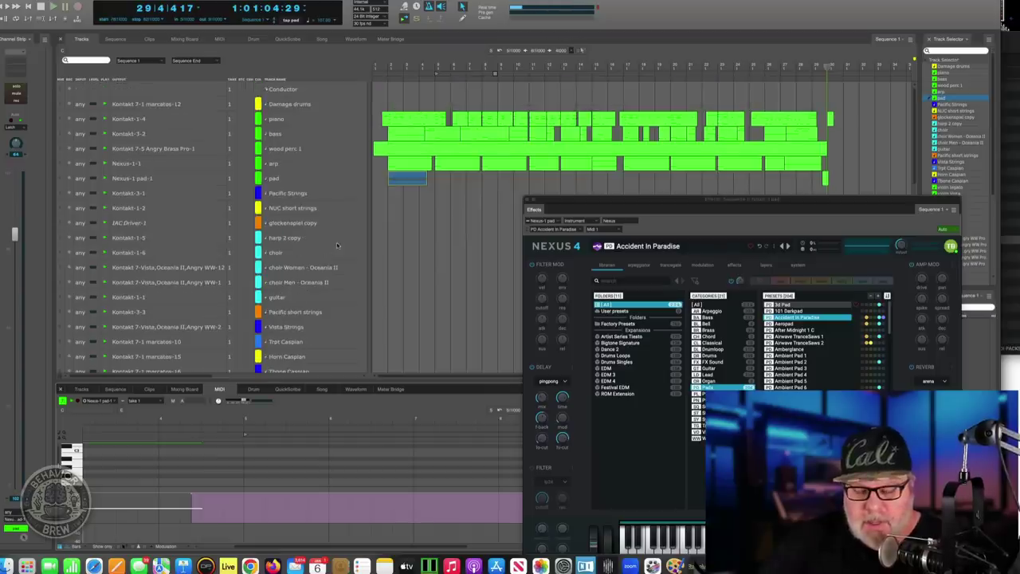
drag(553, 201, 629, 284)
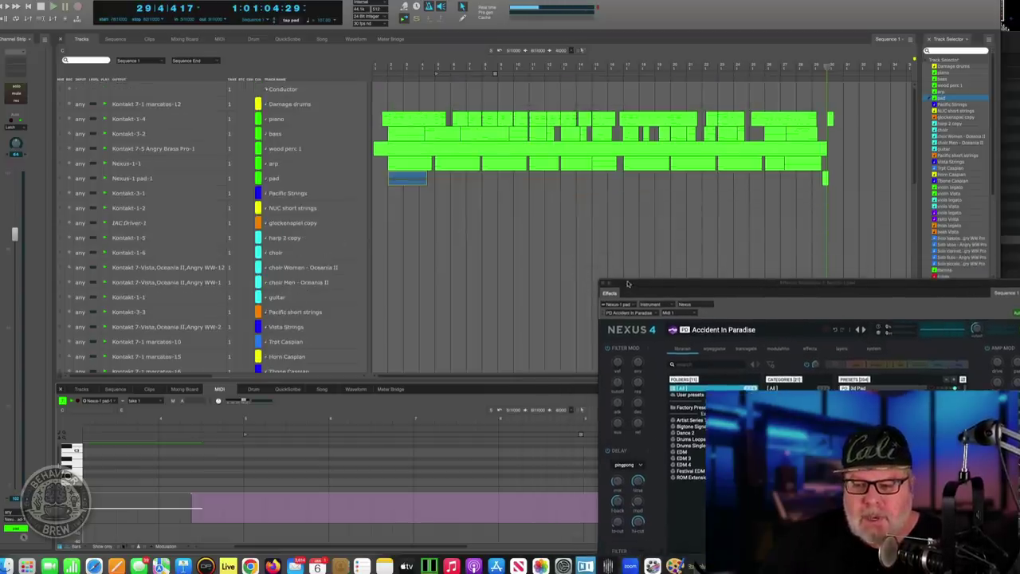